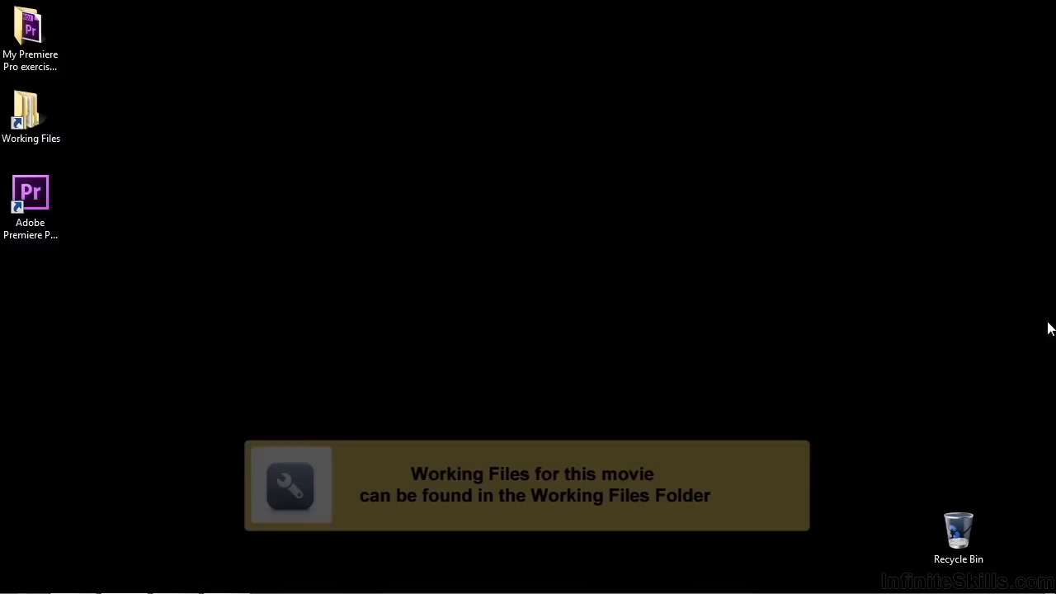
Open the project 0605-trim mode monitor.prproj from the projects folder inside Working Files in Adobe Premiere Pro
{"action": "double_click", "coordinate": [22, 120]}
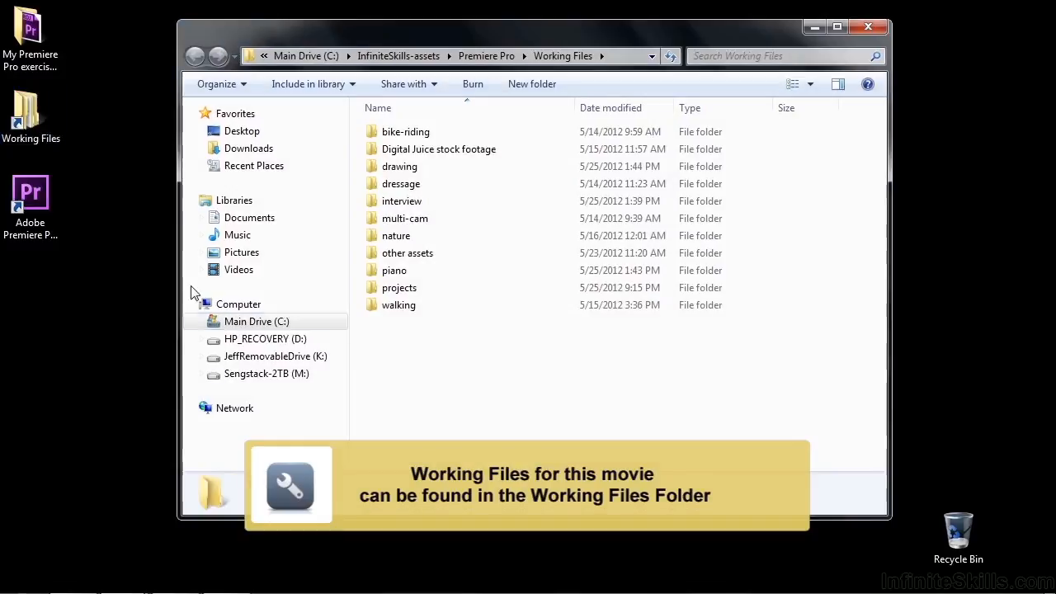
{"action": "double_click", "coordinate": [388, 288]}
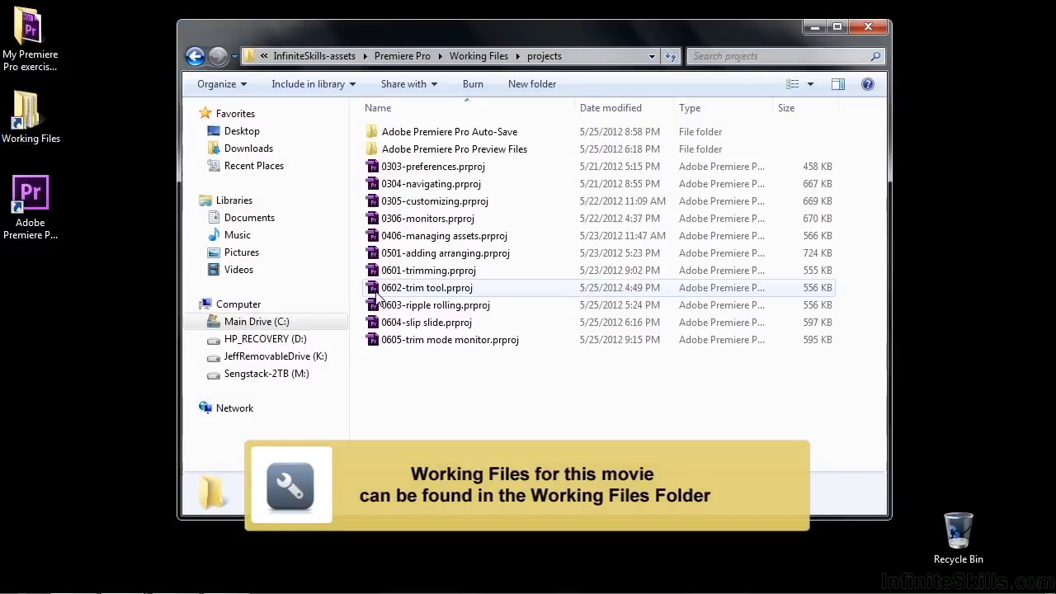
{"action": "double_click", "coordinate": [401, 347]}
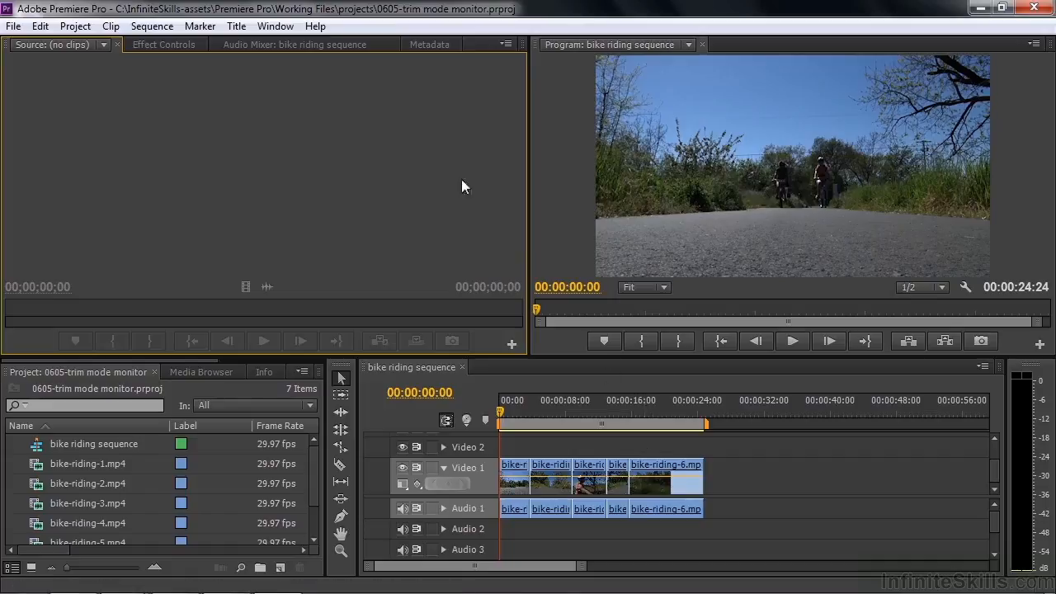
Open the Trim Monitor for the bike riding sequence and go to the edit between bike-riding-3.mp4 and bike-riding-4.mp4
{"action": "left_click", "coordinate": [274, 26]}
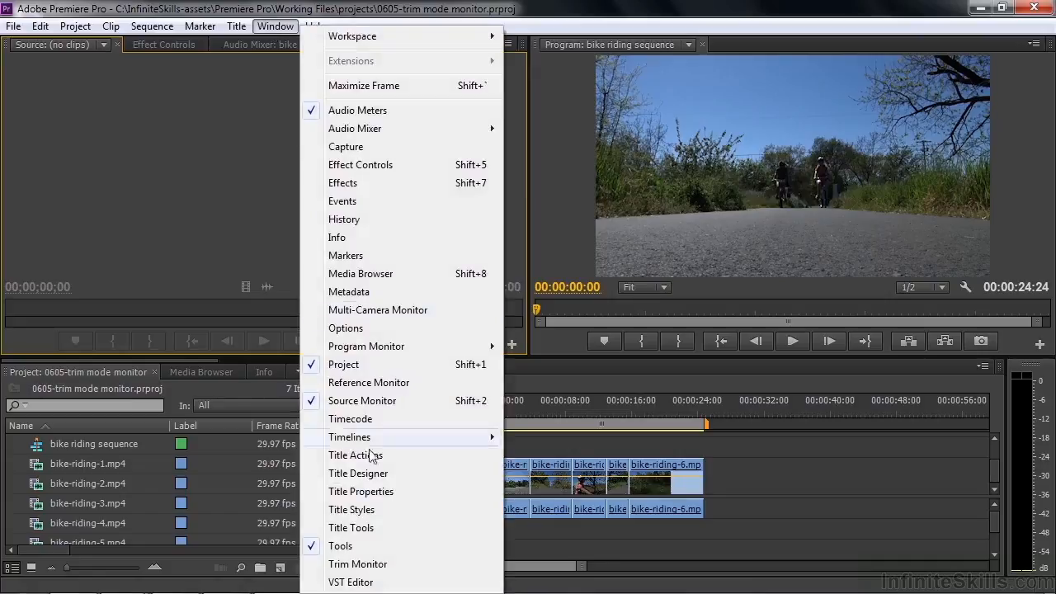
{"action": "left_click", "coordinate": [378, 565]}
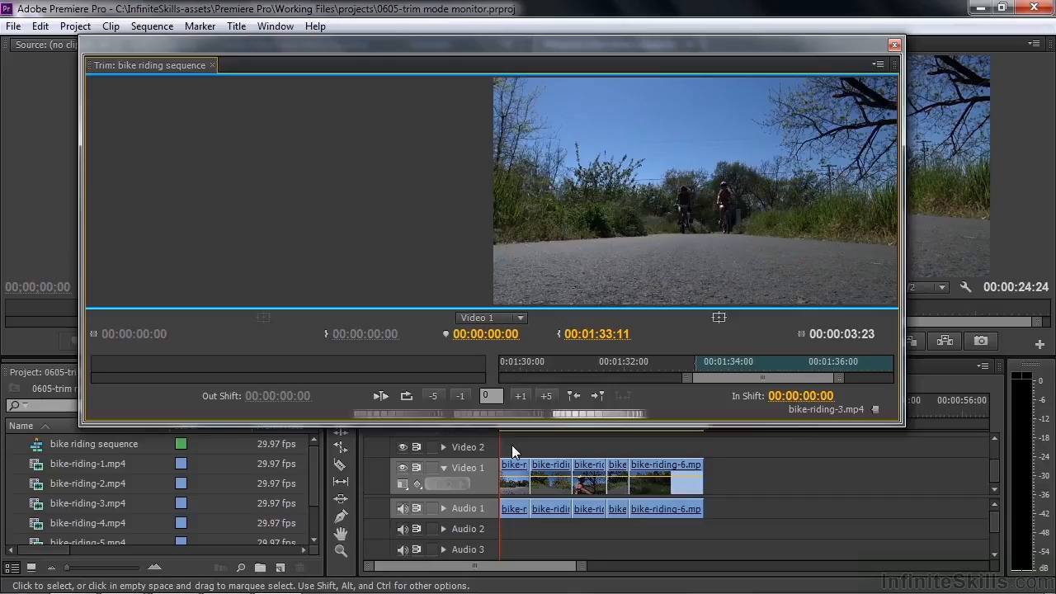
{"action": "key", "text": "Down"}
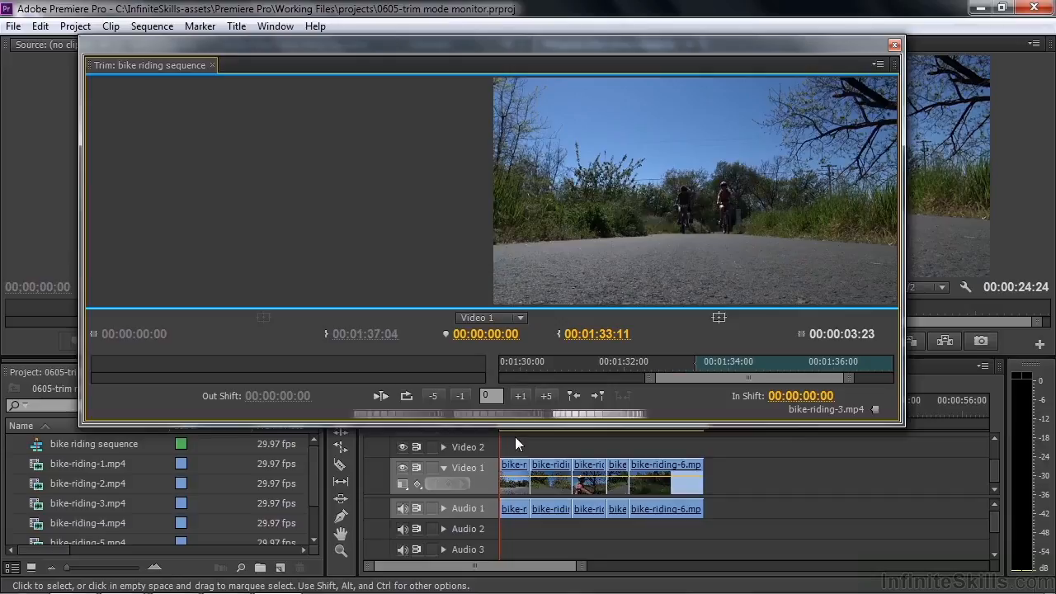
{"action": "key", "text": "Down"}
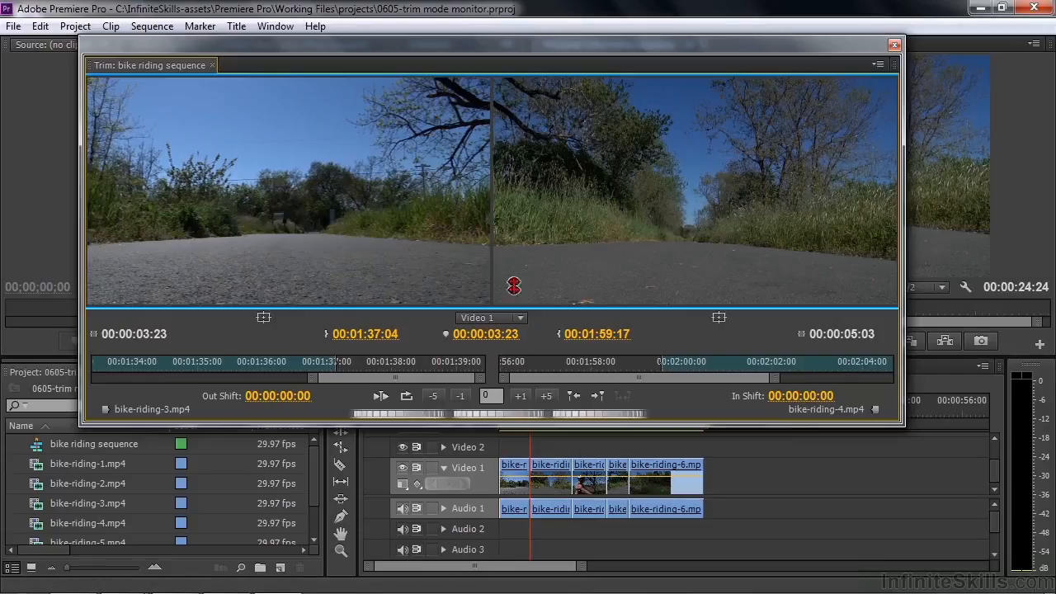
Roll the edit between bike-riding-3.mp4 and bike-riding-4.mp4 earlier in the Trim Monitor, to a shift of about -00:00:01:05
{"action": "left_click_drag", "start_coordinate": [488, 203], "coordinate": [466, 223]}
{"action": "left_click_drag", "start_coordinate": [347, 301], "coordinate": [347, 301]}
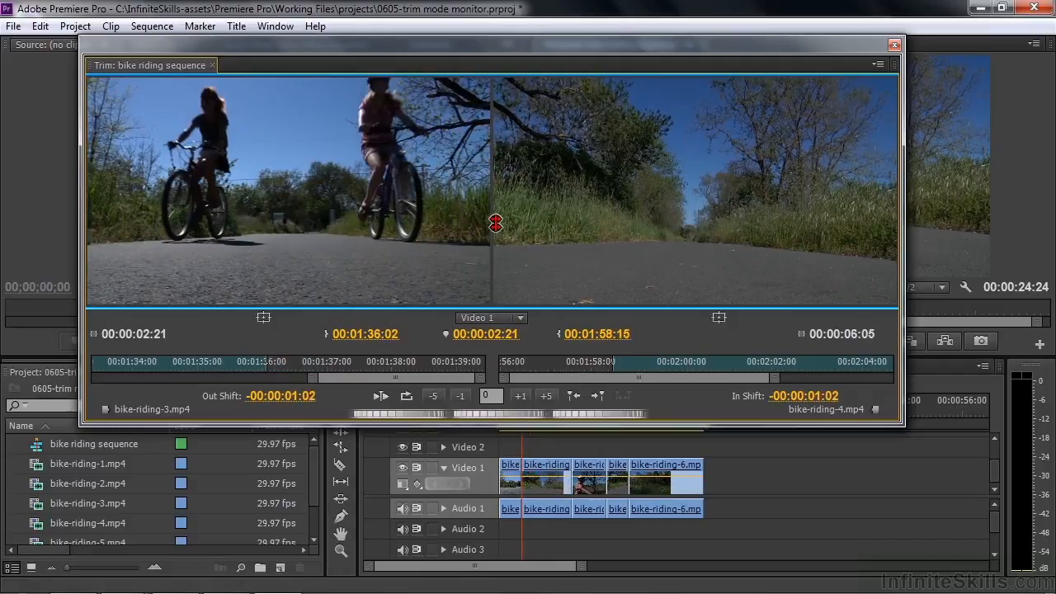
{"action": "mouse_move", "coordinate": [495, 219]}
{"action": "left_mouse_down"}
{"action": "mouse_move", "coordinate": [552, 231]}
{"action": "mouse_move", "coordinate": [476, 219]}
{"action": "mouse_move", "coordinate": [533, 229]}
{"action": "mouse_move", "coordinate": [463, 228]}
{"action": "mouse_move", "coordinate": [540, 239]}
{"action": "mouse_move", "coordinate": [495, 229]}
{"action": "left_mouse_up"}
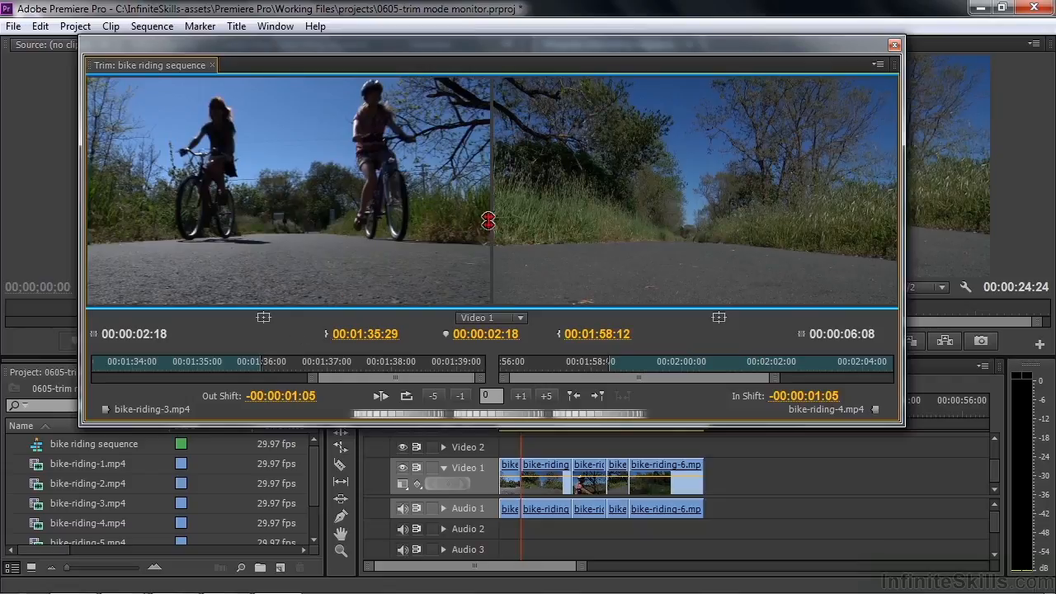
Ripple bike-riding-3.mp4's out point to a shift of about -00:00:00:02 and bike-riding-4.mp4's in point to about +00:00:00:11
{"action": "left_click_drag", "start_coordinate": [434, 228], "coordinate": [460, 239]}
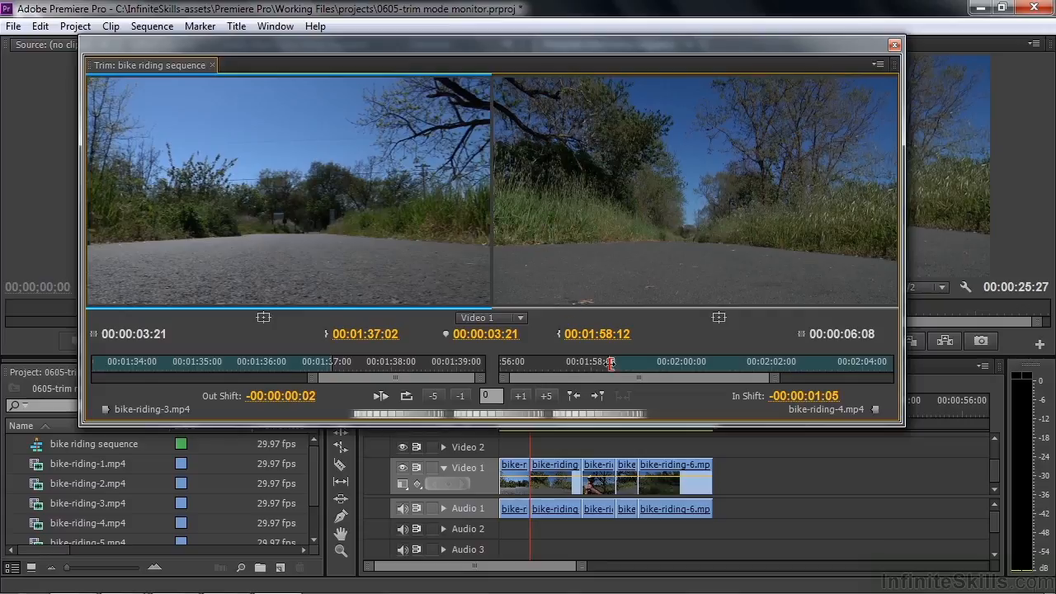
{"action": "left_click_drag", "start_coordinate": [554, 208], "coordinate": [570, 251]}
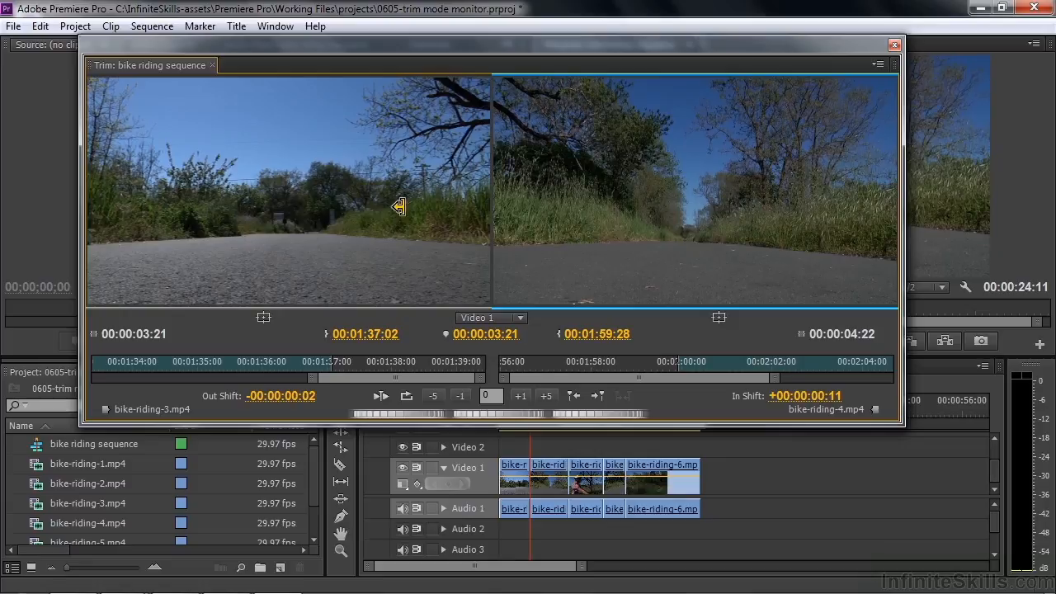
Roll the edit earlier to an out shift of about -00:00:00:13 and play back the edit
{"action": "mouse_move", "coordinate": [490, 212]}
{"action": "left_mouse_down"}
{"action": "mouse_move", "coordinate": [499, 223]}
{"action": "mouse_move", "coordinate": [473, 223]}
{"action": "left_mouse_up"}
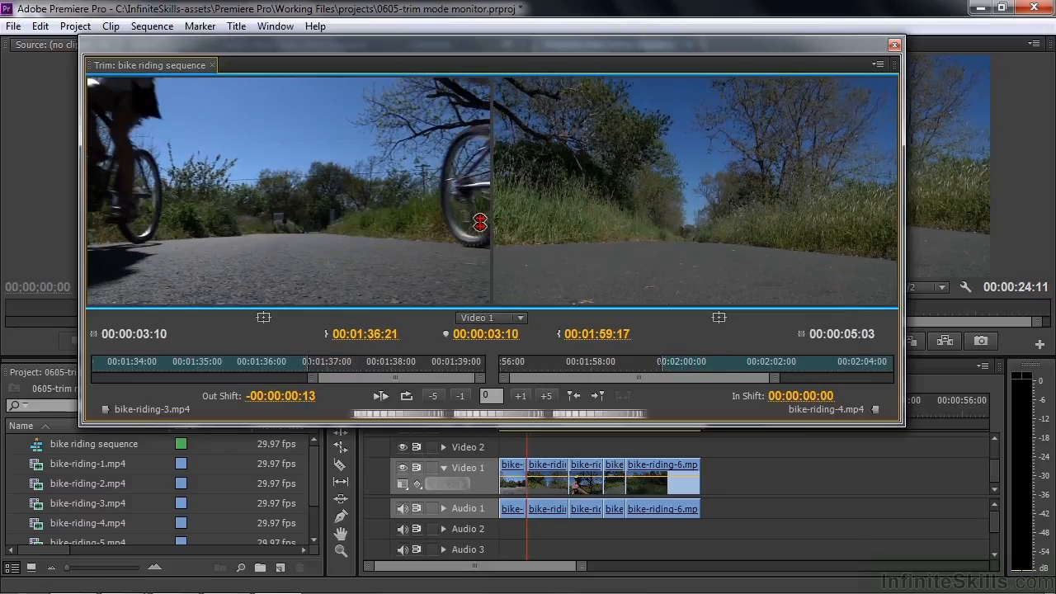
{"action": "left_click", "coordinate": [379, 396]}
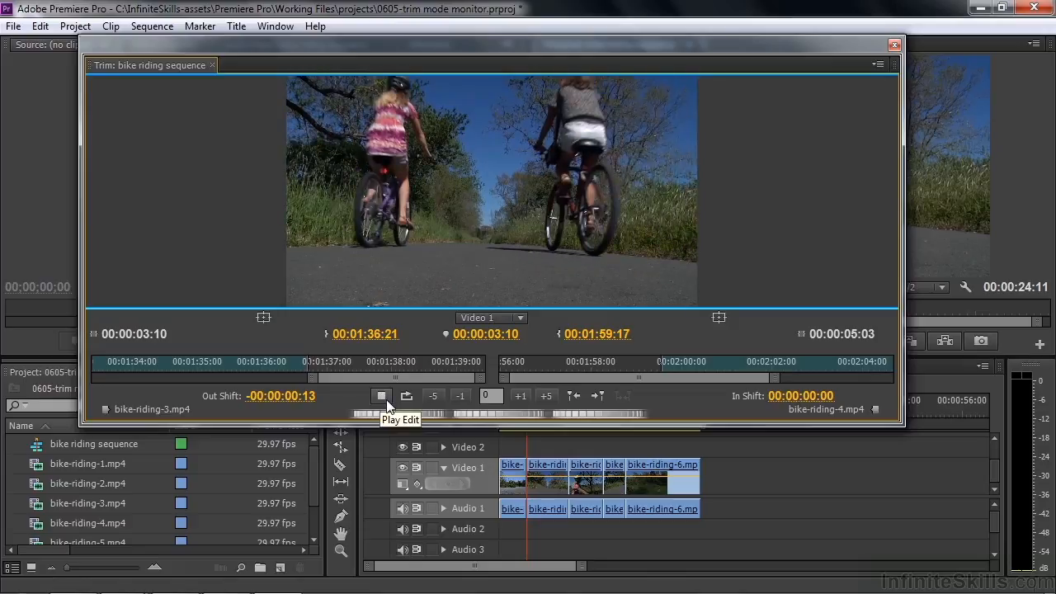
{"action": "left_click", "coordinate": [381, 396]}
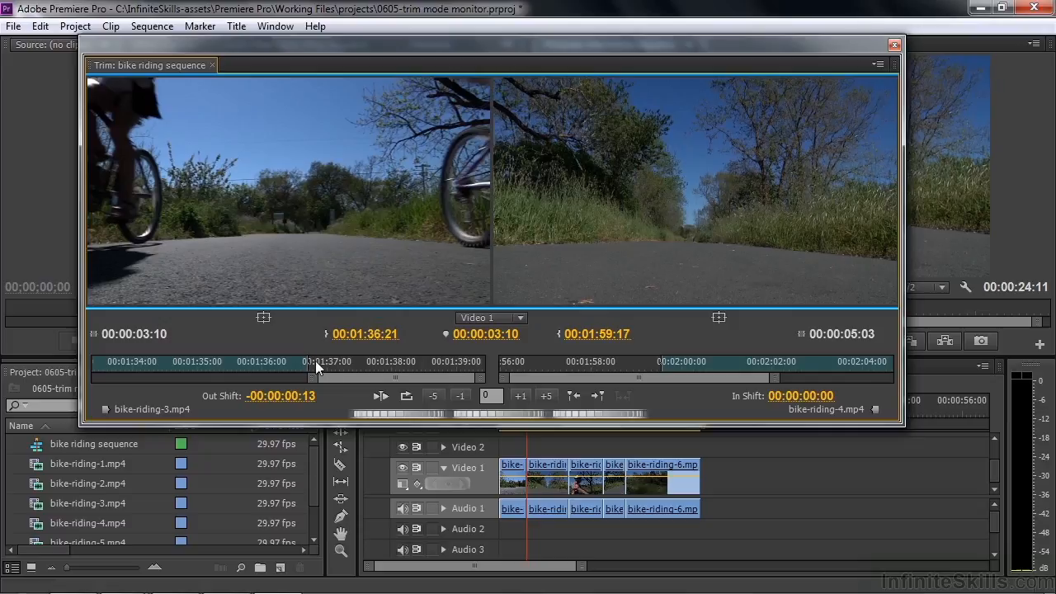
Roll the edit 13 frames later using three one-frame and two five-frame increments
{"action": "left_click", "coordinate": [527, 396]}
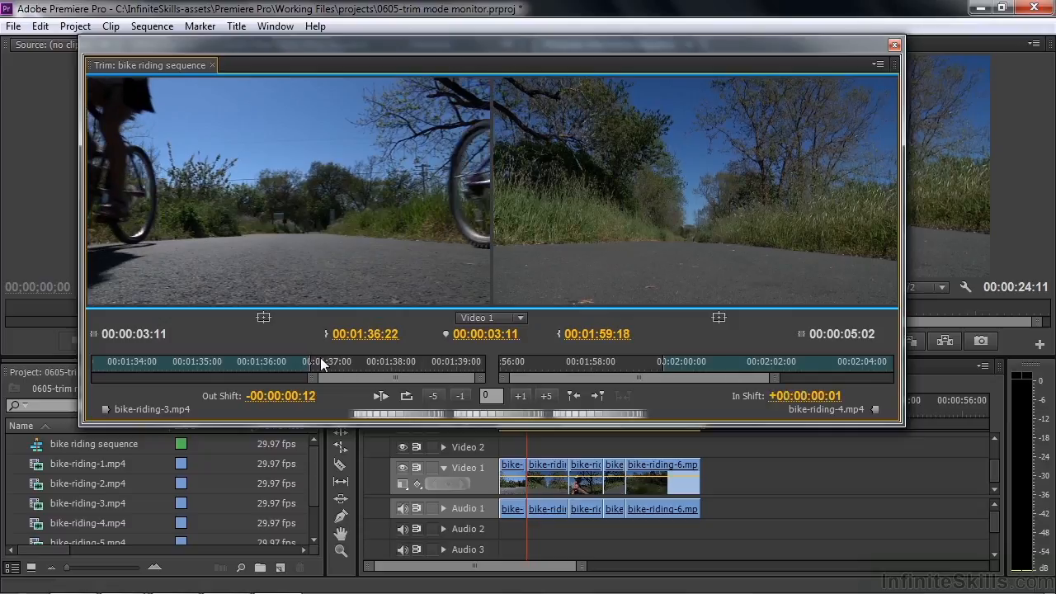
{"action": "left_click", "coordinate": [521, 395]}
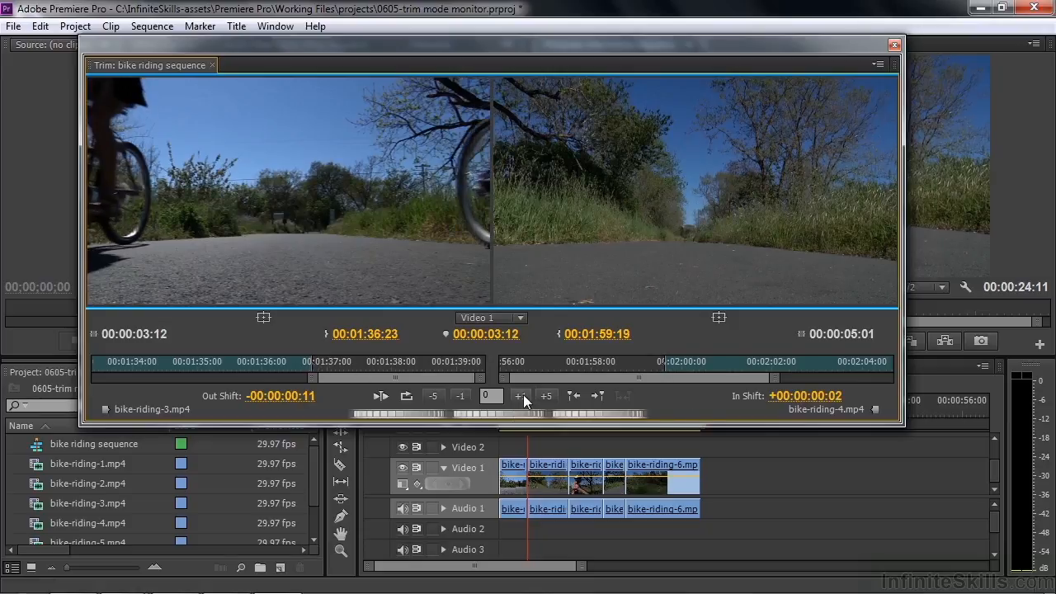
{"action": "left_click", "coordinate": [521, 395]}
{"action": "left_click", "coordinate": [547, 396]}
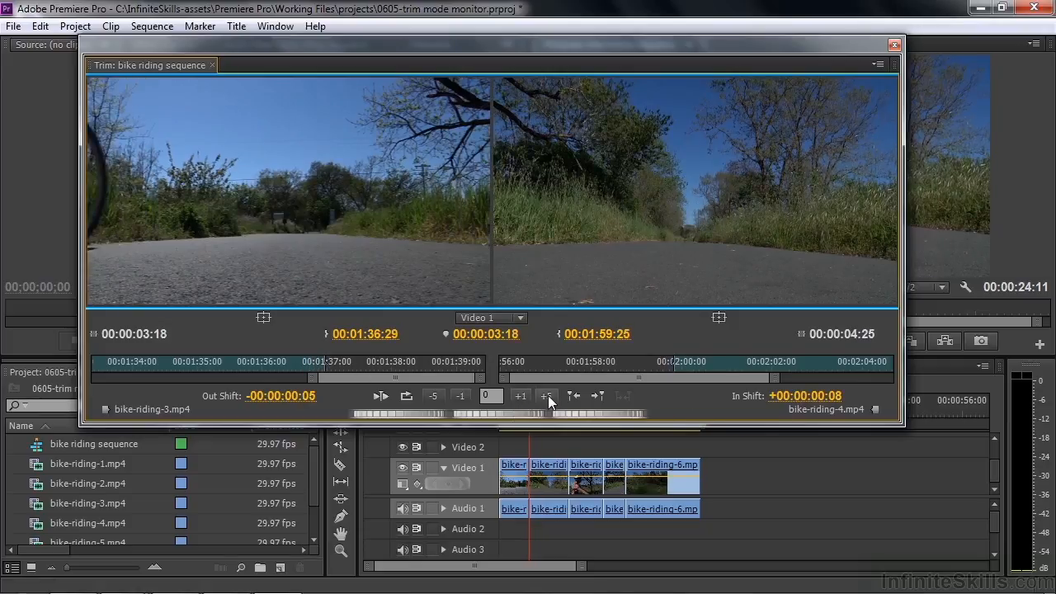
{"action": "left_click", "coordinate": [547, 395]}
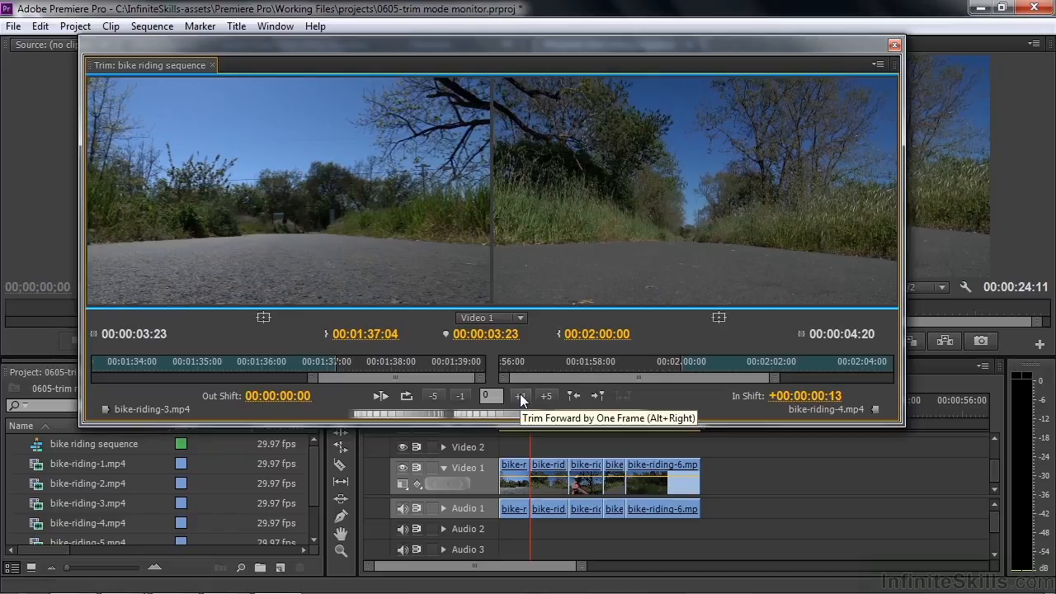
Roll the edit earlier in five-frame increments until the out shift is -00:00:01:00
{"action": "left_click", "coordinate": [434, 395]}
{"action": "left_click", "coordinate": [437, 394]}
{"action": "left_click", "coordinate": [437, 395]}
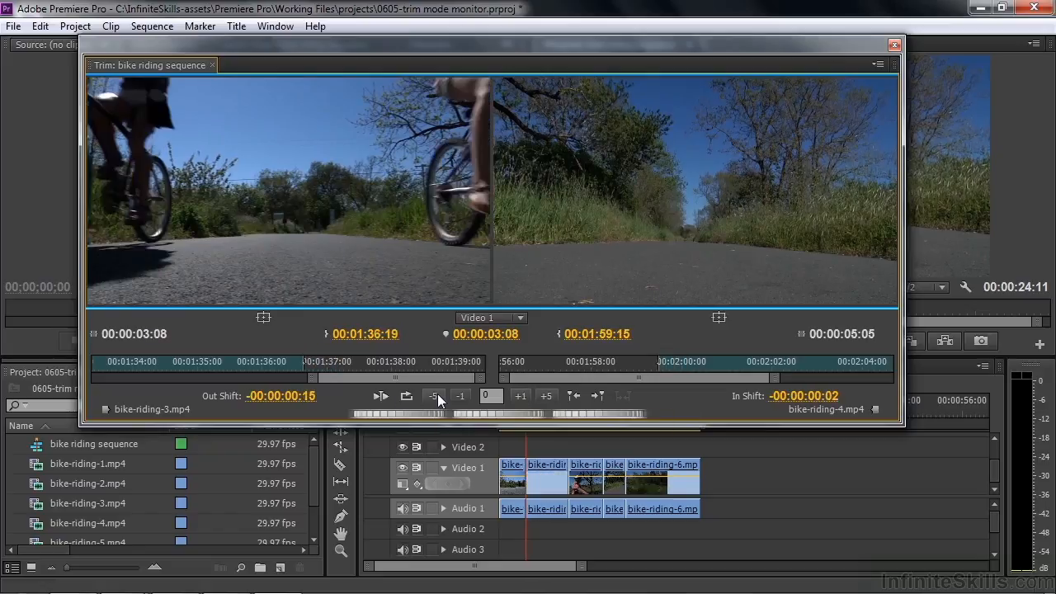
{"action": "left_click", "coordinate": [434, 396]}
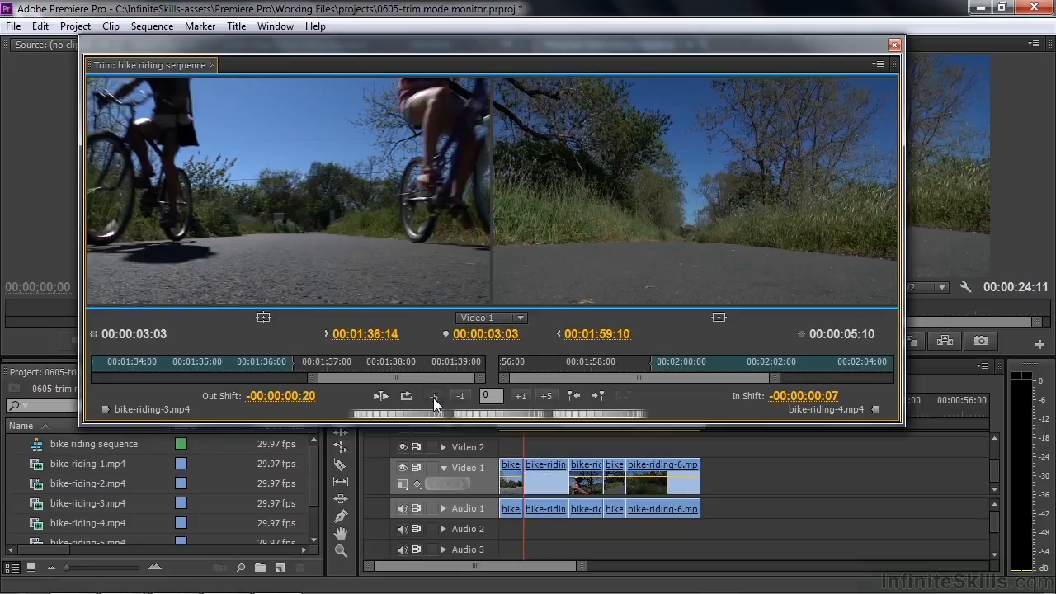
{"action": "left_click", "coordinate": [433, 398]}
{"action": "left_click", "coordinate": [433, 397]}
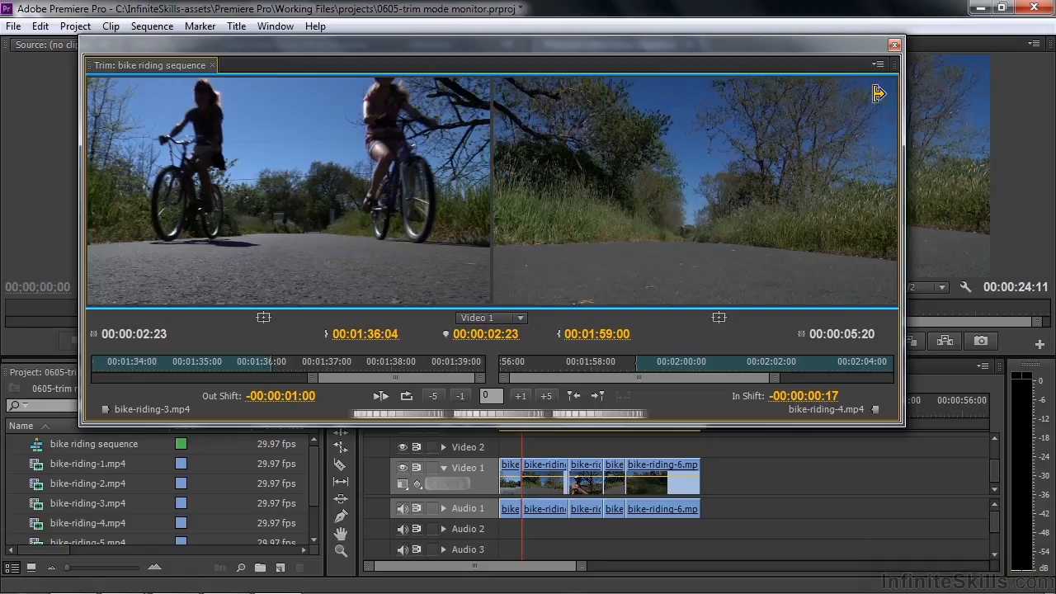
Close the Trim Monitor and enter trim mode in the Program Monitor at the edit between the second and third clips
{"action": "left_click", "coordinate": [894, 46]}
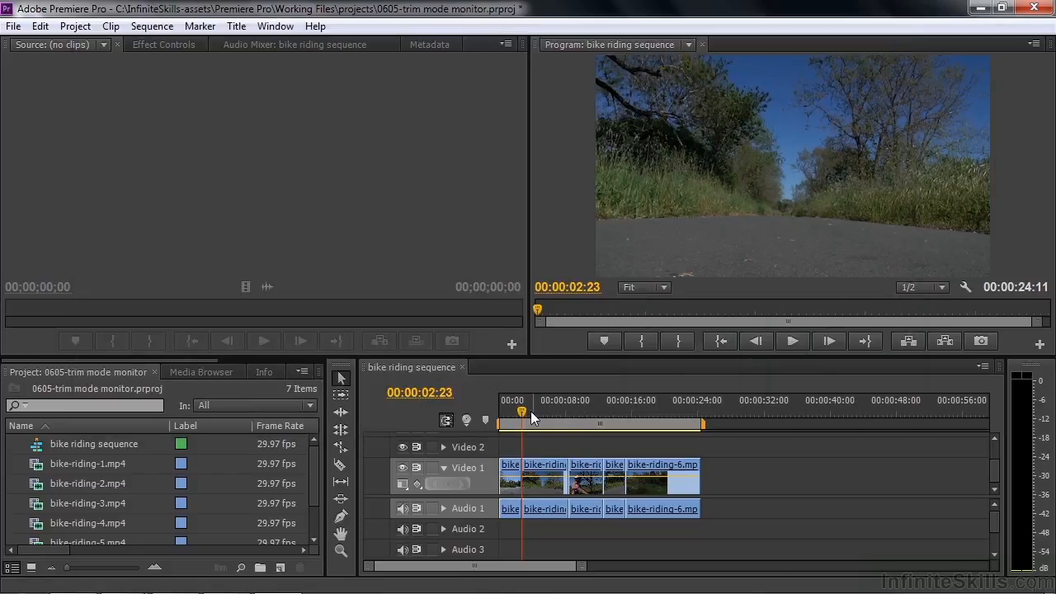
{"action": "left_click_drag", "start_coordinate": [524, 415], "coordinate": [580, 406]}
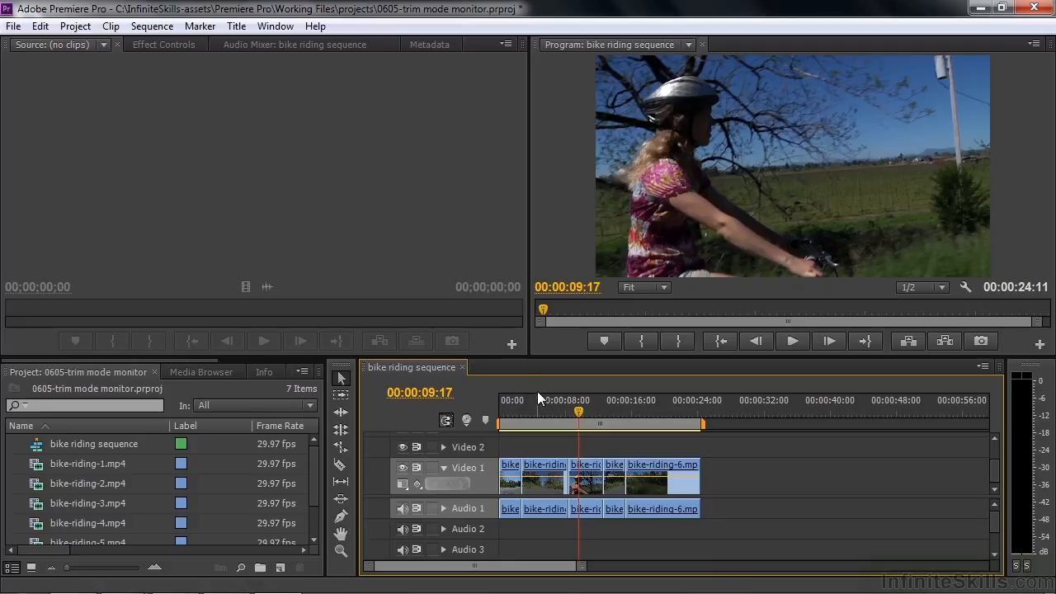
{"action": "key", "text": "t"}
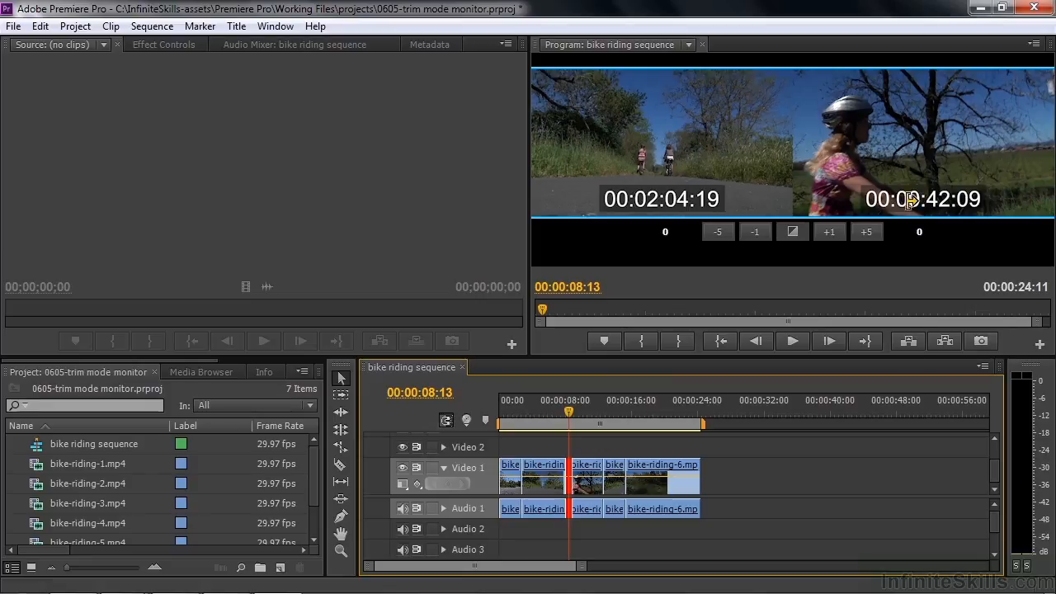
Roll the edit between the second and third clips 10 frames later in five-frame increments
{"action": "left_click", "coordinate": [866, 233]}
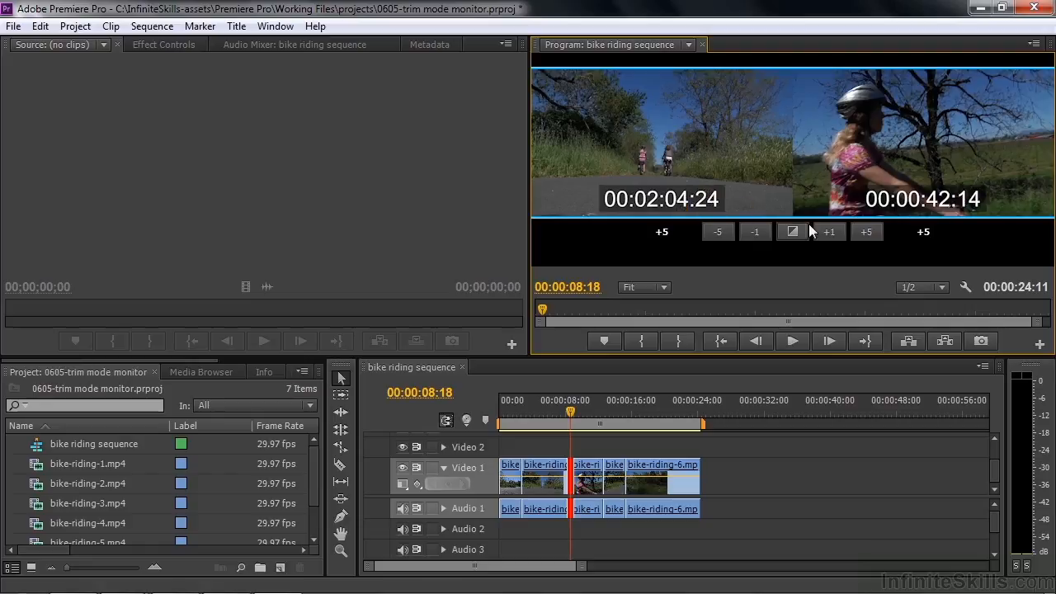
{"action": "left_click", "coordinate": [875, 231]}
{"action": "left_click", "coordinate": [878, 232]}
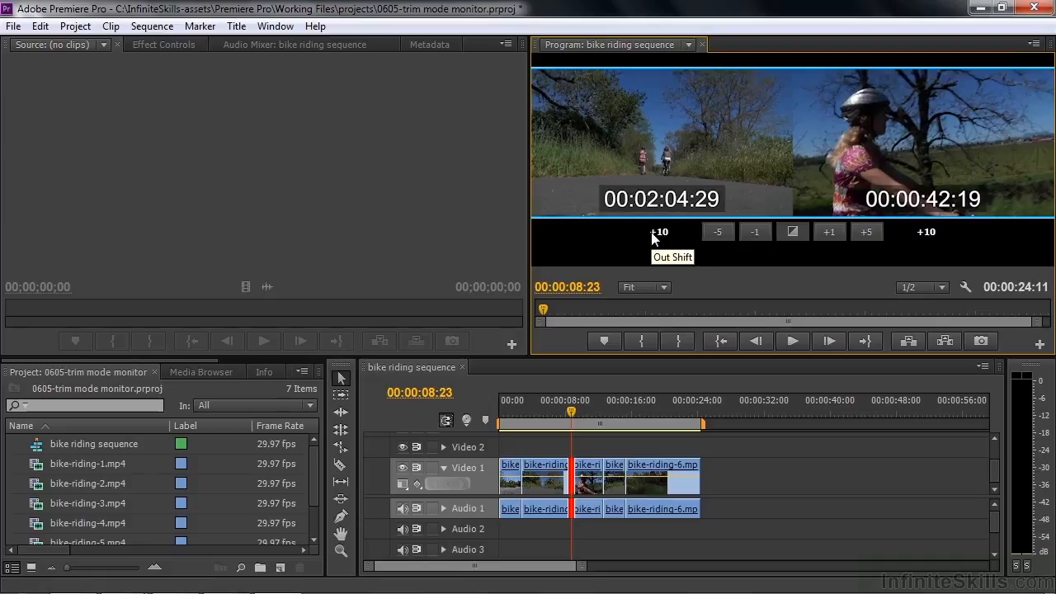
Roll the same edit 20 frames earlier in five-frame increments, to a shift of -10
{"action": "left_click", "coordinate": [716, 231]}
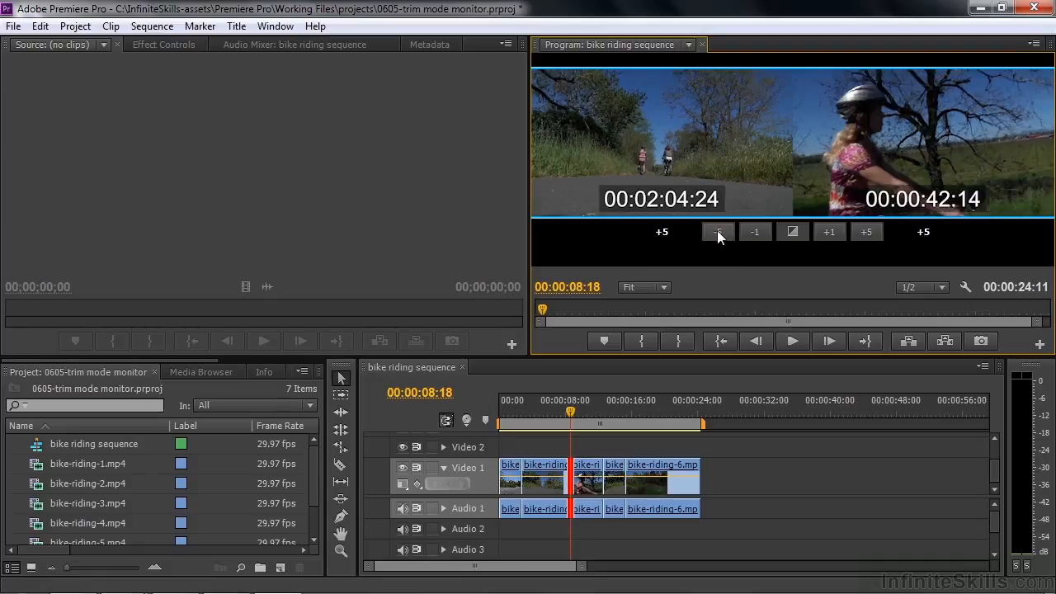
{"action": "left_click", "coordinate": [717, 231]}
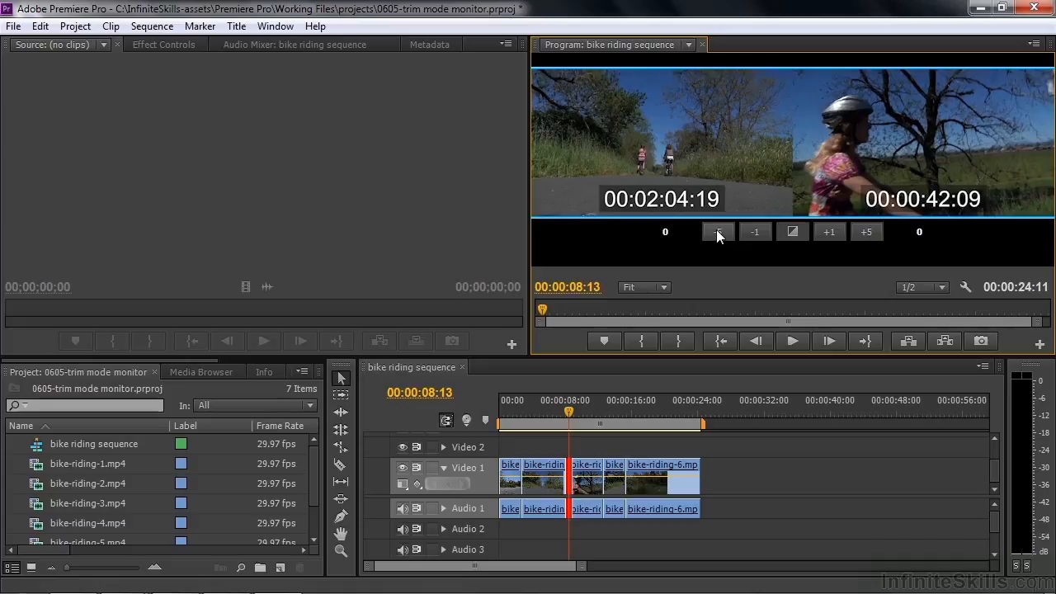
{"action": "left_click", "coordinate": [714, 233]}
{"action": "left_click", "coordinate": [708, 235]}
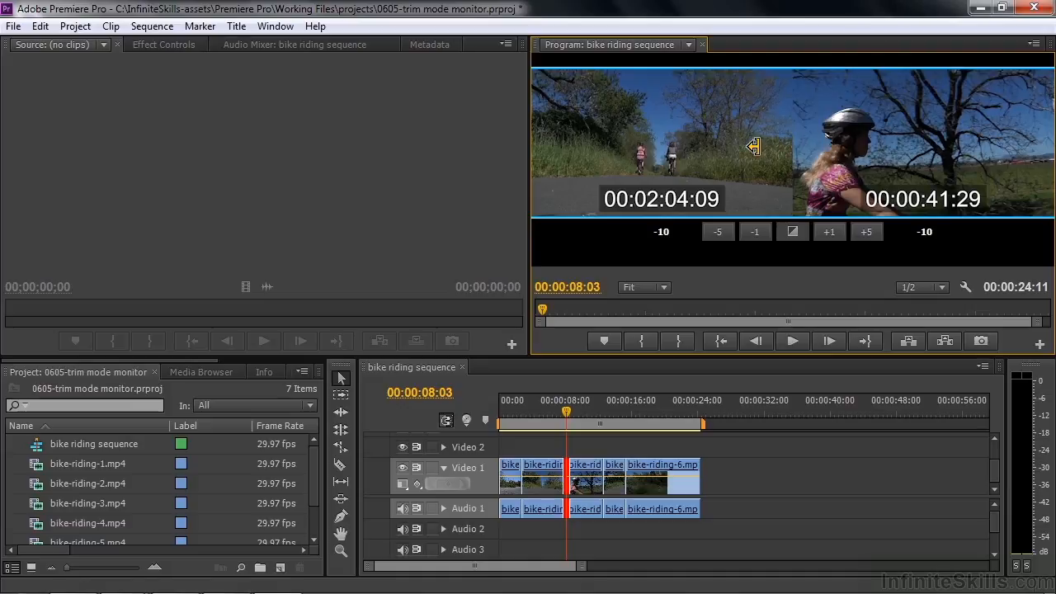
Ripple trim the third clip's in point forward during playback, stopping at 00:00:42:10
{"action": "left_click", "coordinate": [848, 154]}
{"action": "key", "text": "l"}
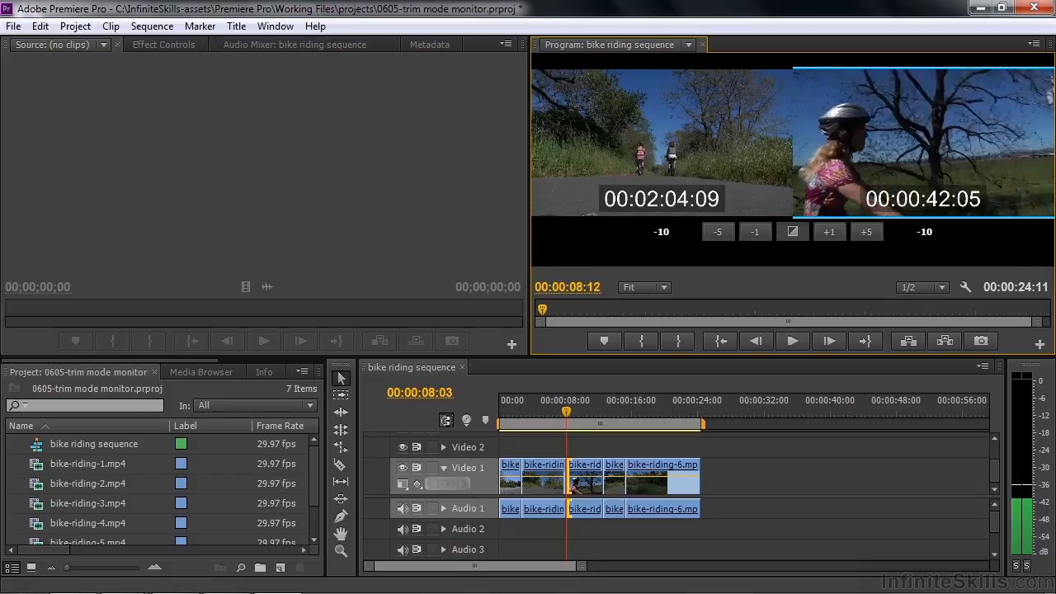
{"action": "key", "text": "k"}
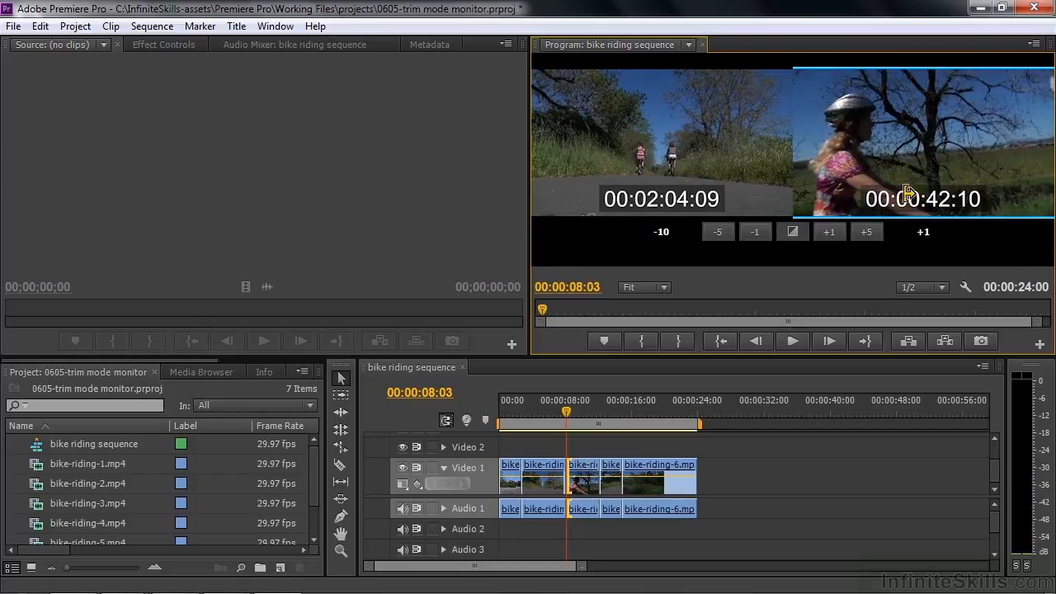
Ripple trim the second clip's out point back to 00:02:02:21 during playback, and switch the trim to the third clip's in point
{"action": "left_click", "coordinate": [739, 151]}
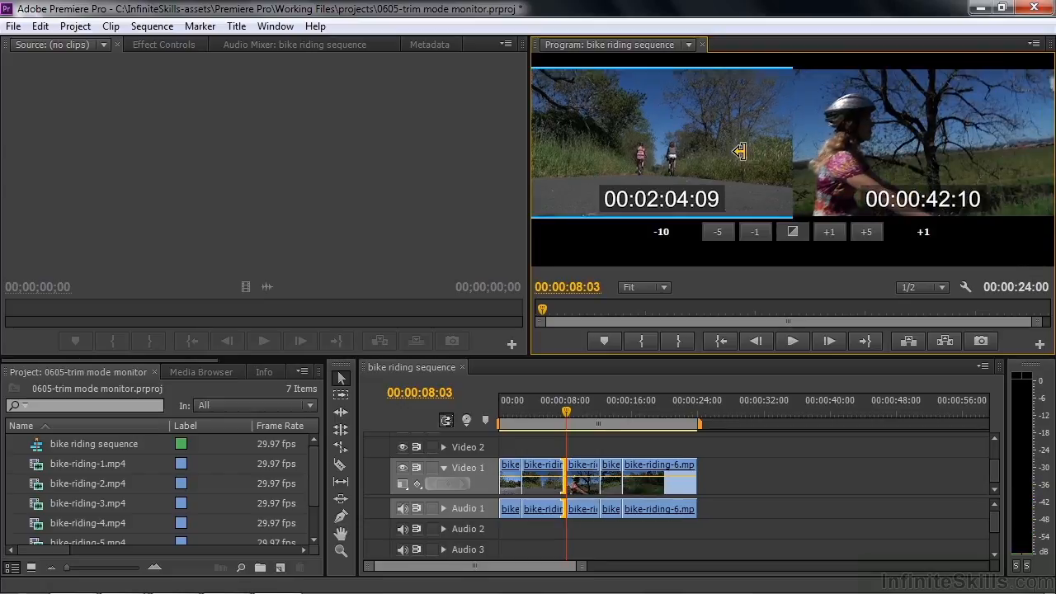
{"action": "key", "text": "space"}
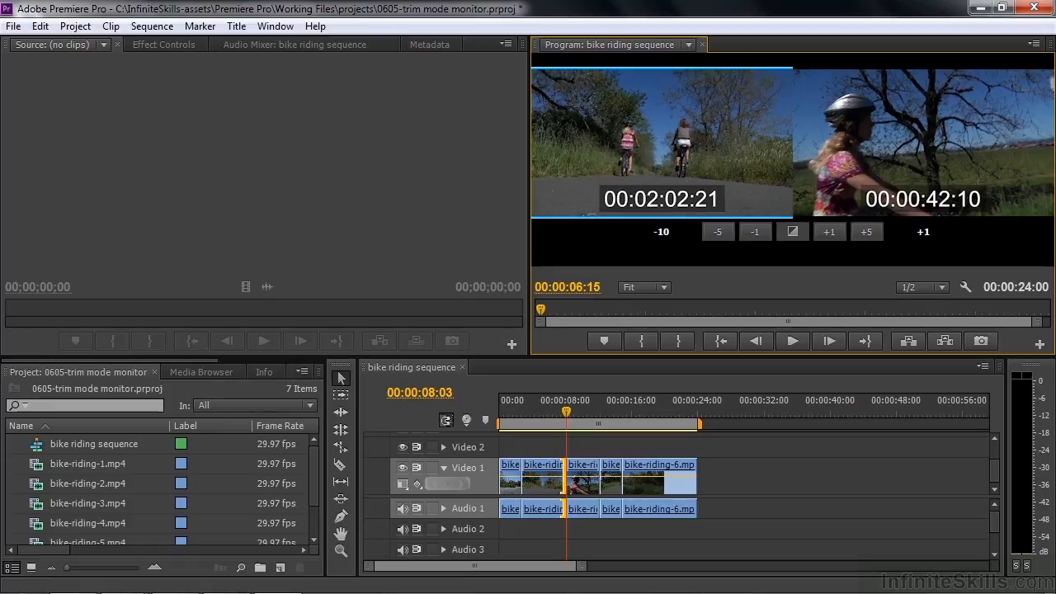
{"action": "key", "text": "k"}
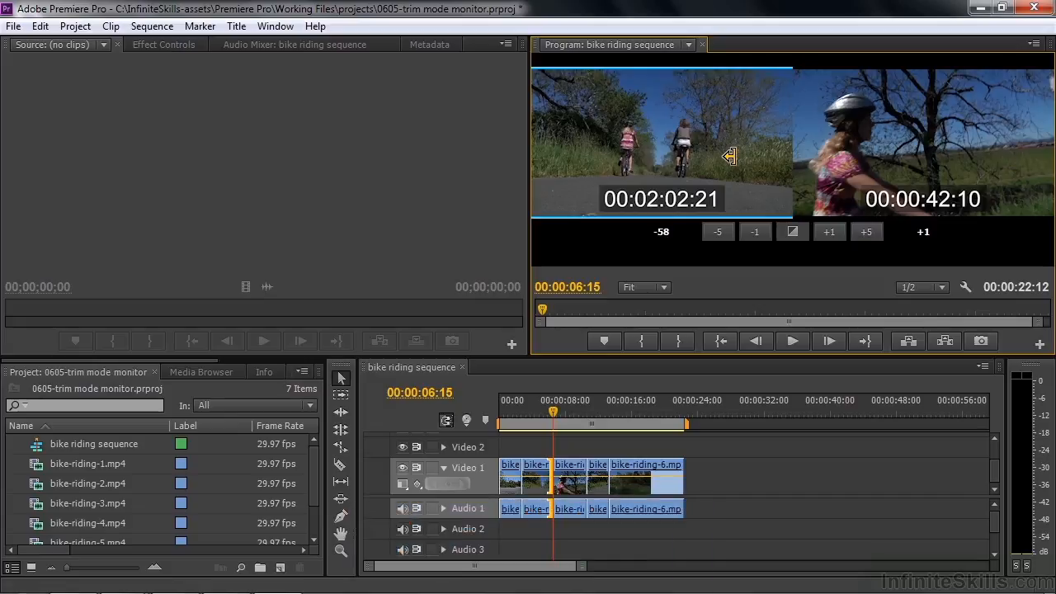
{"action": "key", "text": "shift+t"}
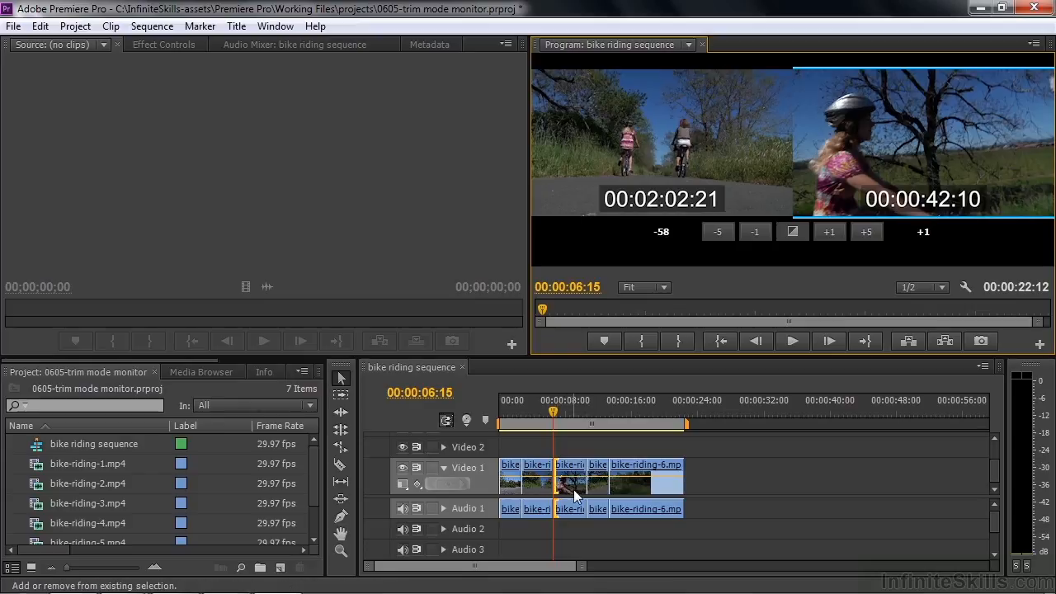
Cycle the edit between the second and third clips through the regular, rolling and ripple trim types, finishing on rolling
{"action": "key", "text": "shift+t"}
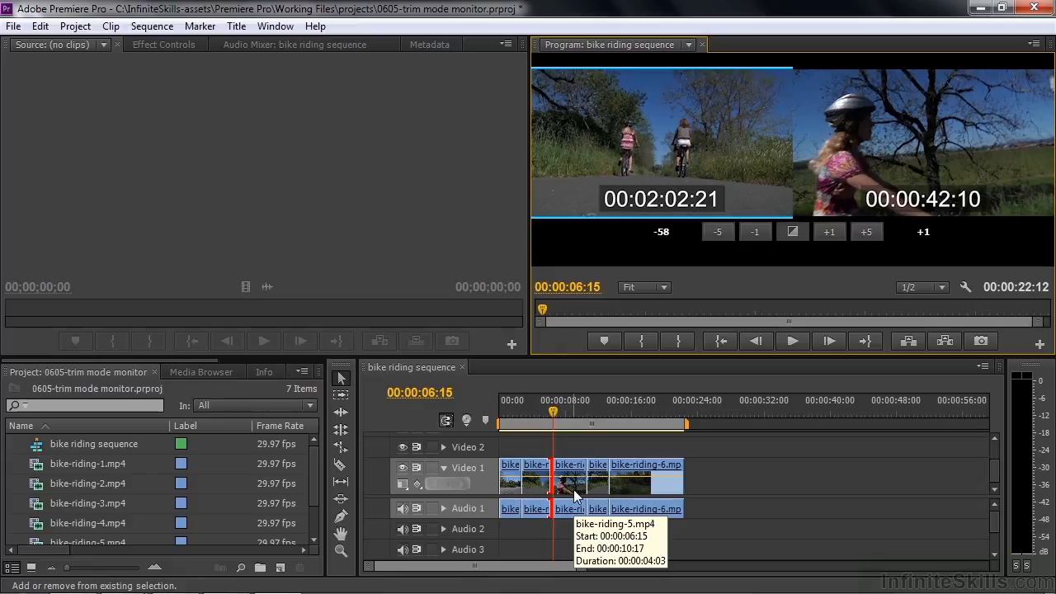
{"action": "key", "text": "shift+t"}
{"action": "key", "text": "shift+t"}
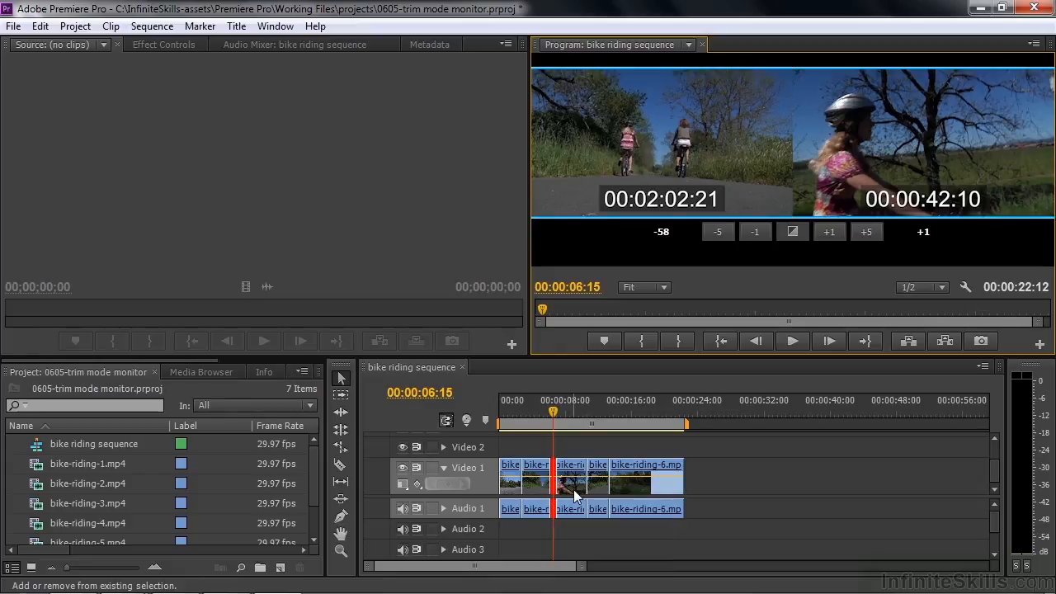
{"action": "key", "text": "shift+t"}
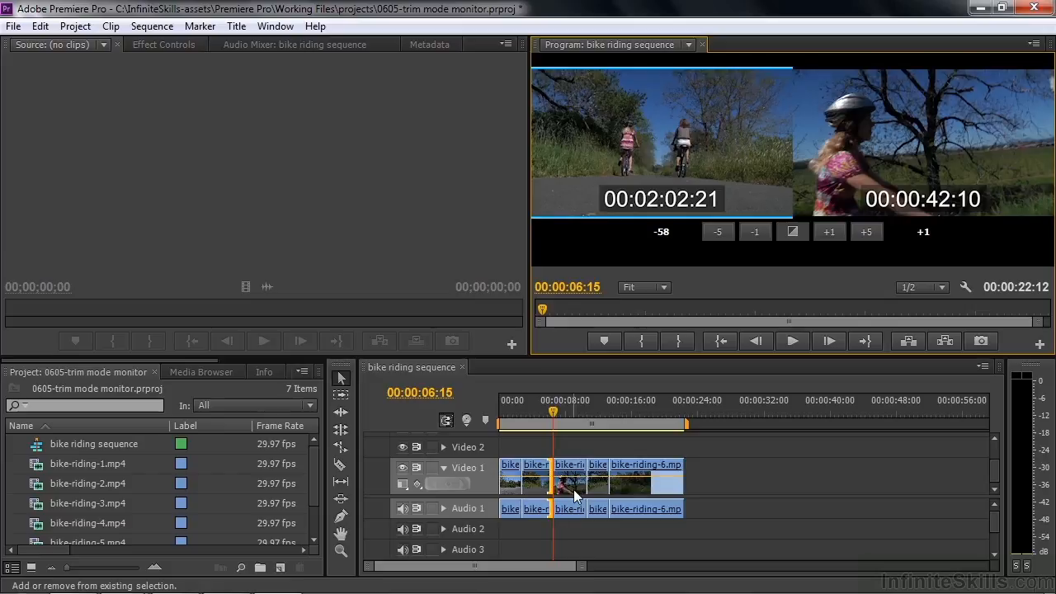
{"action": "key", "text": "shift+t"}
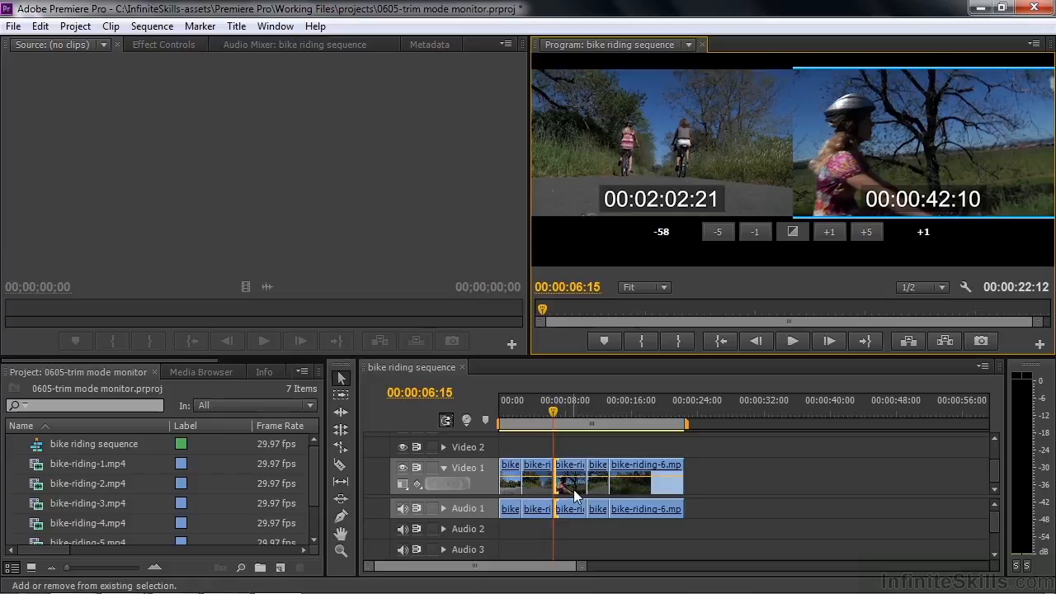
{"action": "key", "text": "shift+t"}
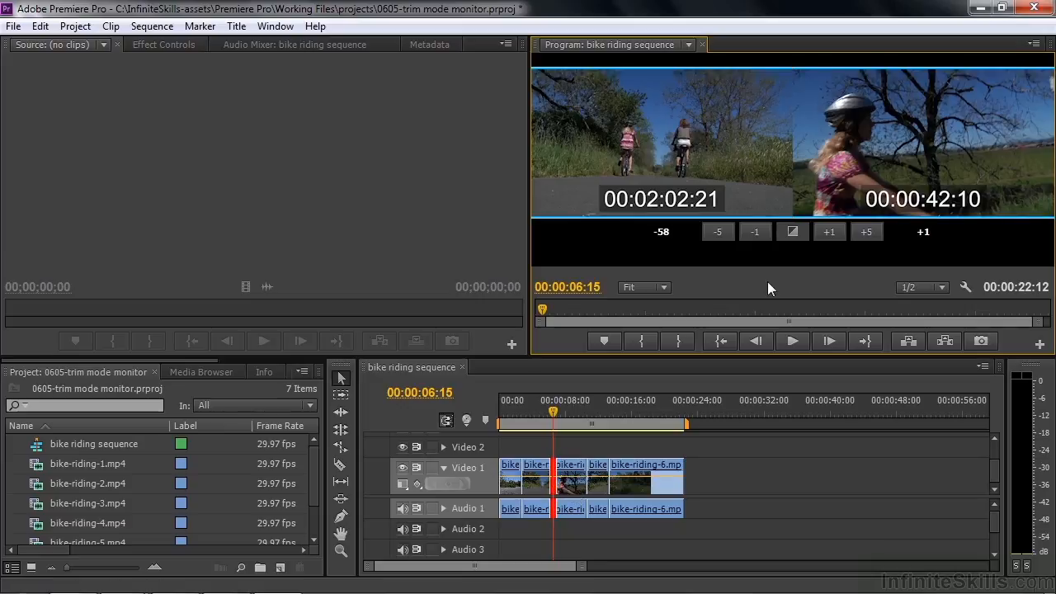
Preview the edit between the second and third clips in trim mode, and deselect the edit after toggling trim mode off and on
{"action": "key", "text": "space"}
{"action": "key", "text": "t"}
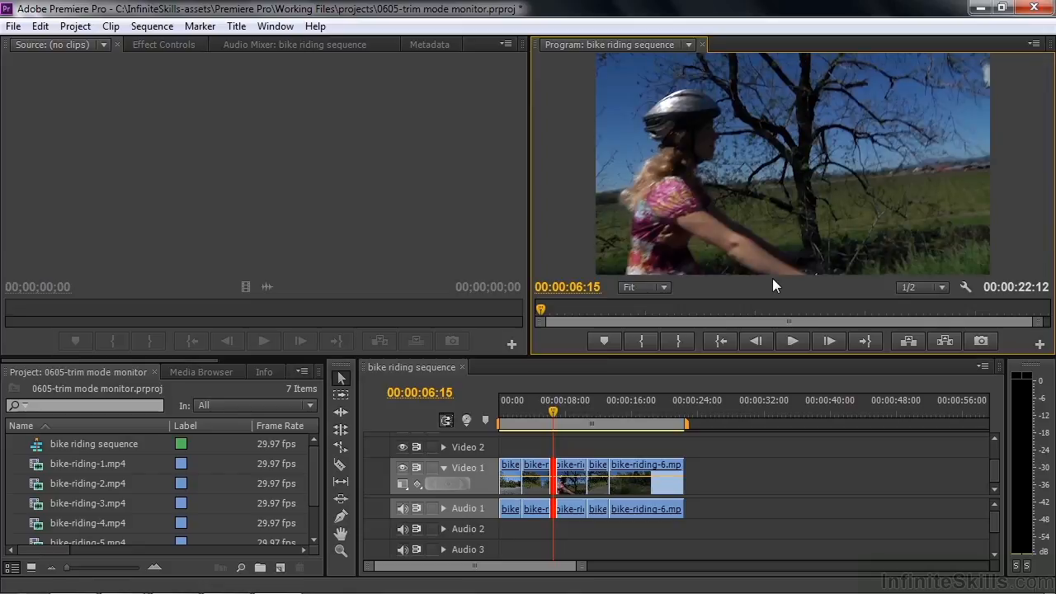
{"action": "key", "text": "t"}
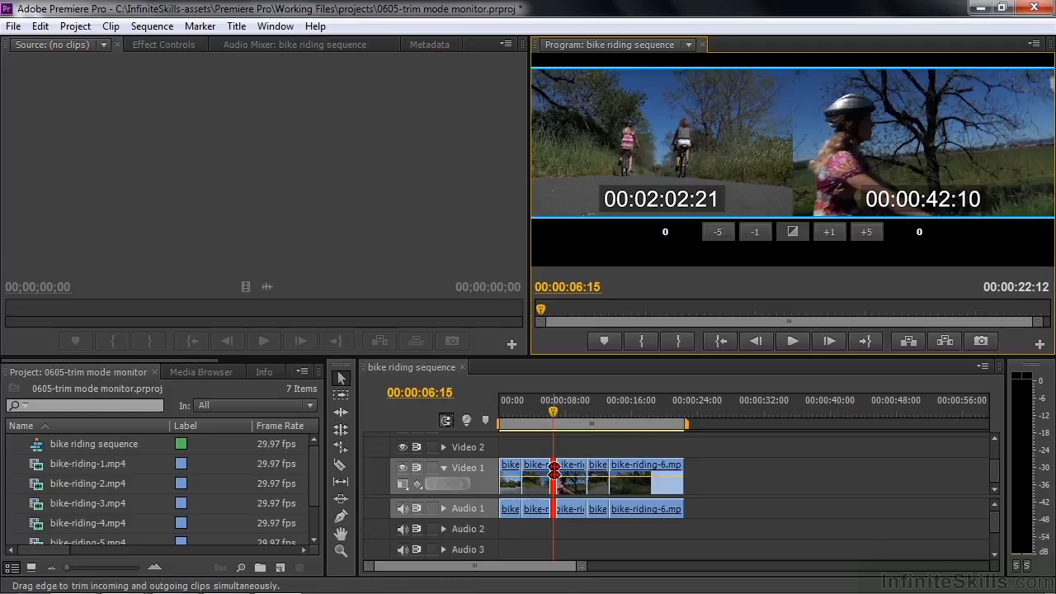
{"action": "left_click", "coordinate": [608, 447]}
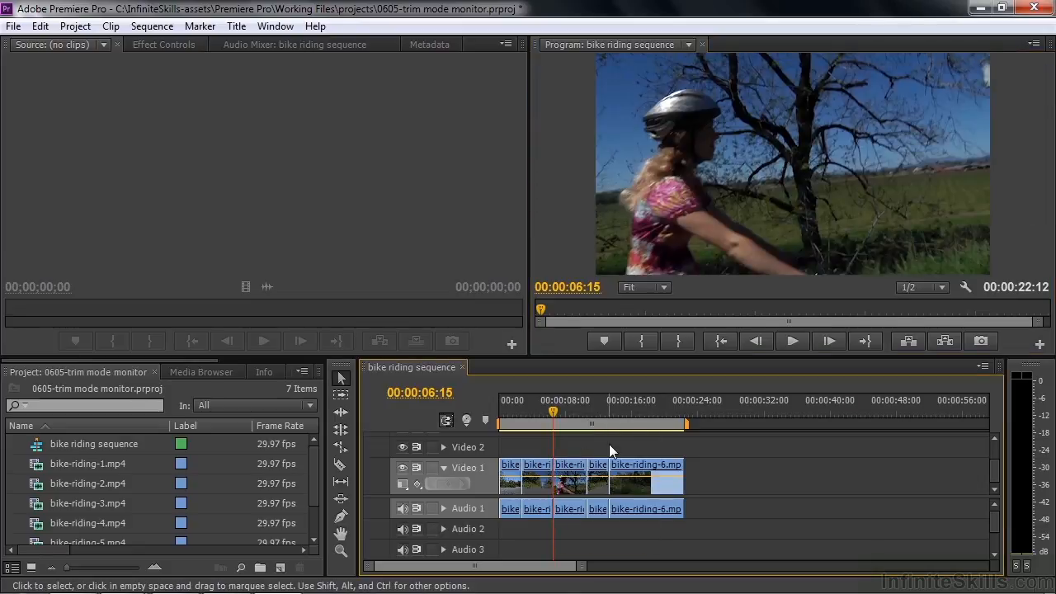
Enter trim mode at the edit between the third and fourth clips and roll it 17 frames later
{"action": "left_click_drag", "start_coordinate": [557, 412], "coordinate": [580, 404]}
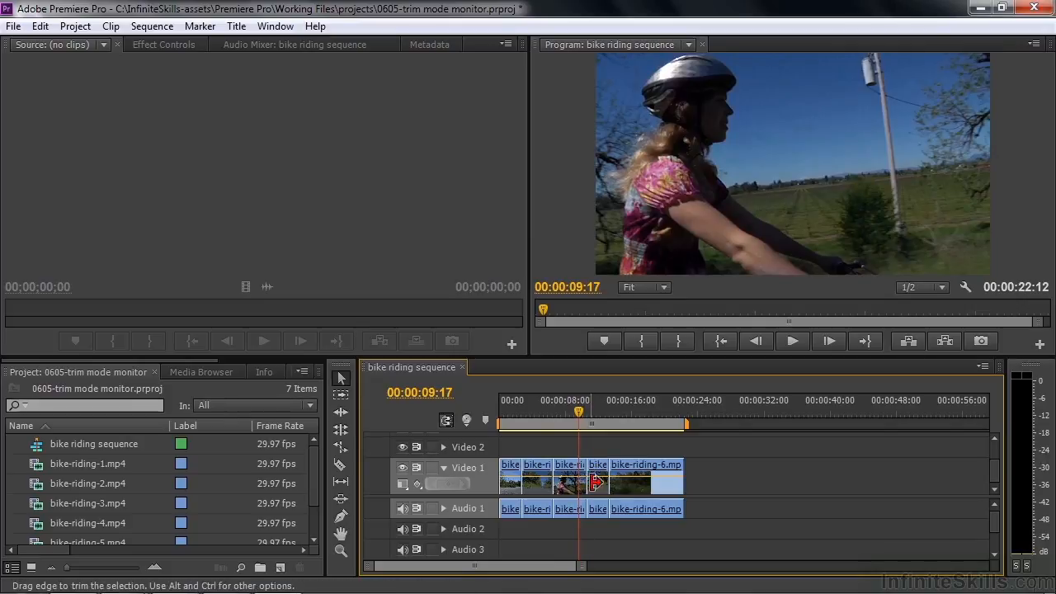
{"action": "key", "text": "t"}
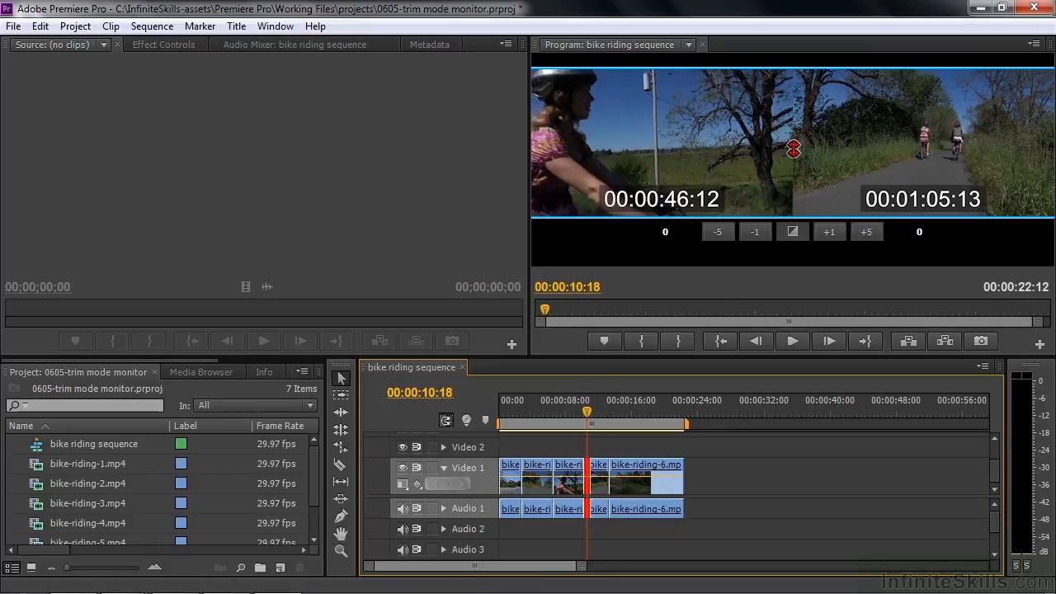
{"action": "left_click_drag", "start_coordinate": [792, 151], "coordinate": [810, 151]}
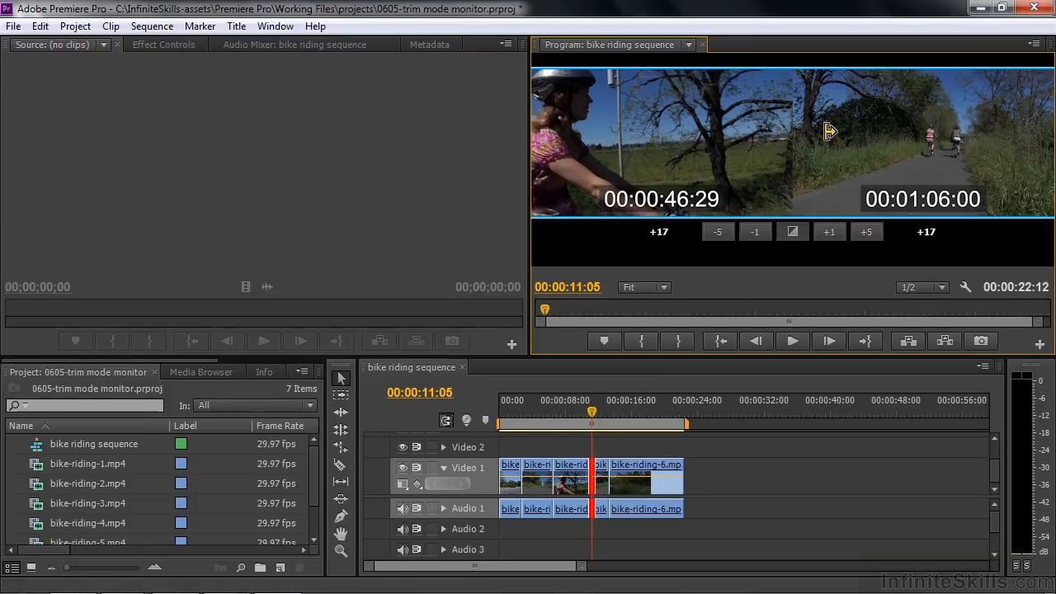
Ripple trim the fourth clip's in point back to 00:01:03:28 in the Program Monitor
{"action": "left_click_drag", "start_coordinate": [828, 144], "coordinate": [775, 144]}
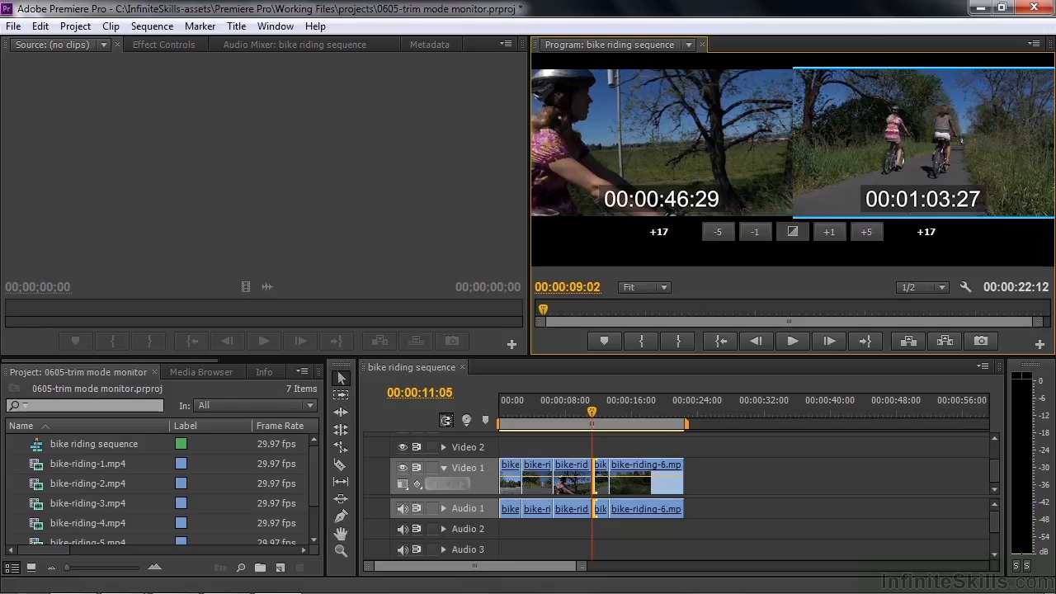
{"action": "left_click_drag", "start_coordinate": [775, 144], "coordinate": [775, 144]}
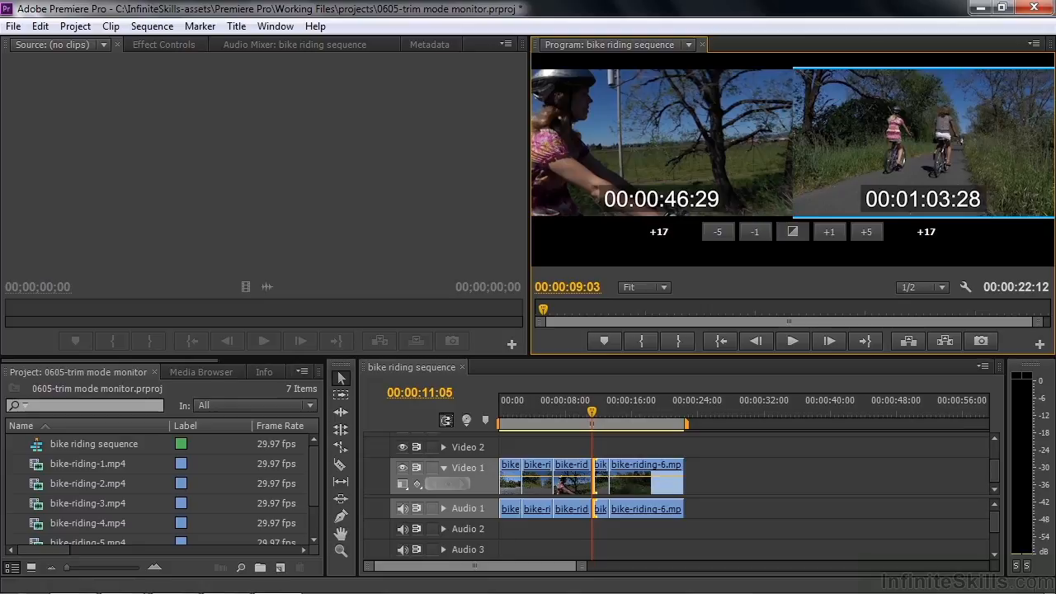
{"action": "left_click_drag", "start_coordinate": [775, 144], "coordinate": [776, 144]}
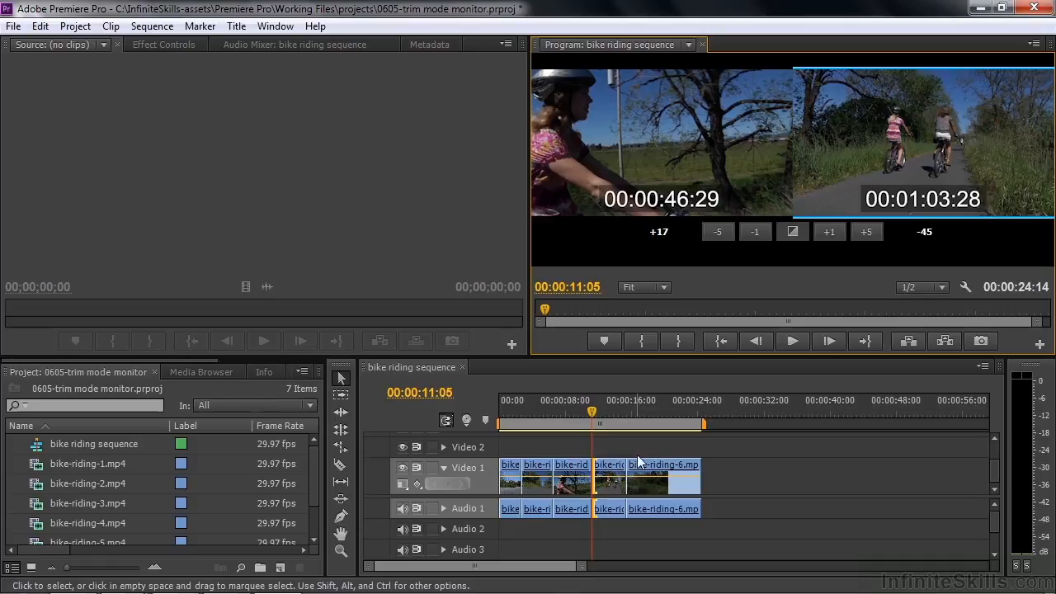
Ripple trim the third clip's out point forward to 00:00:48:14 during playback
{"action": "left_click", "coordinate": [751, 141]}
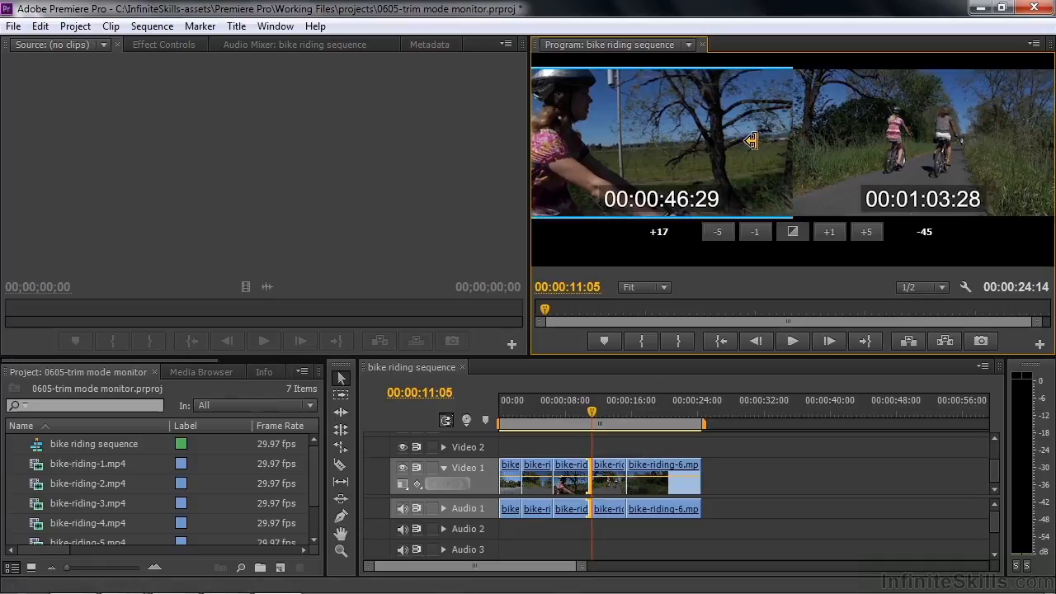
{"action": "key", "text": "l"}
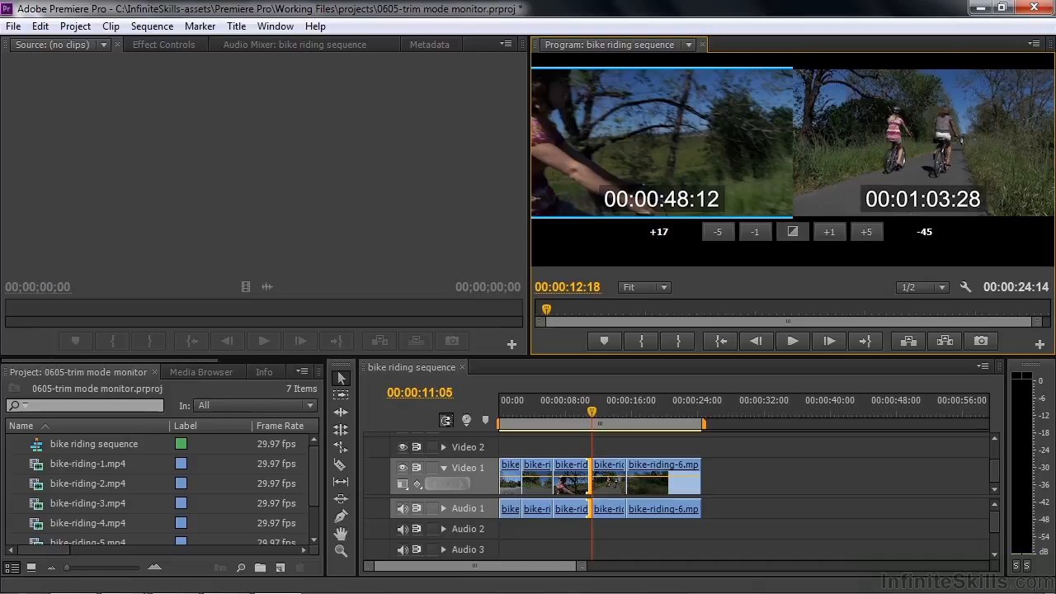
{"action": "key", "text": "l"}
{"action": "key", "text": "l"}
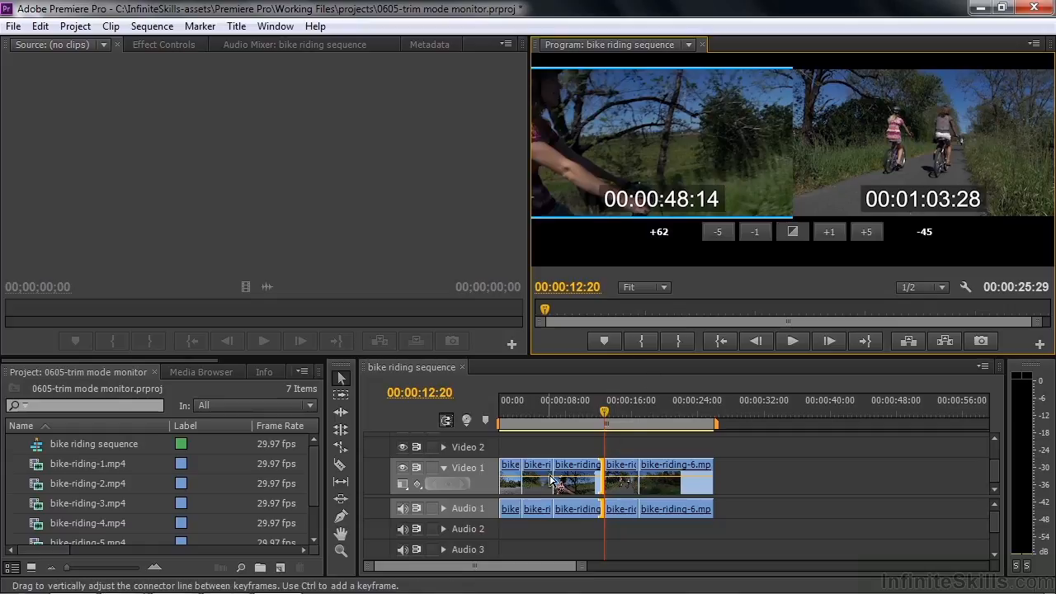
Leave trim mode and ripple trim the in point of bike-riding-6.mp4 about 48 frames earlier directly in the timeline
{"action": "left_click", "coordinate": [650, 476]}
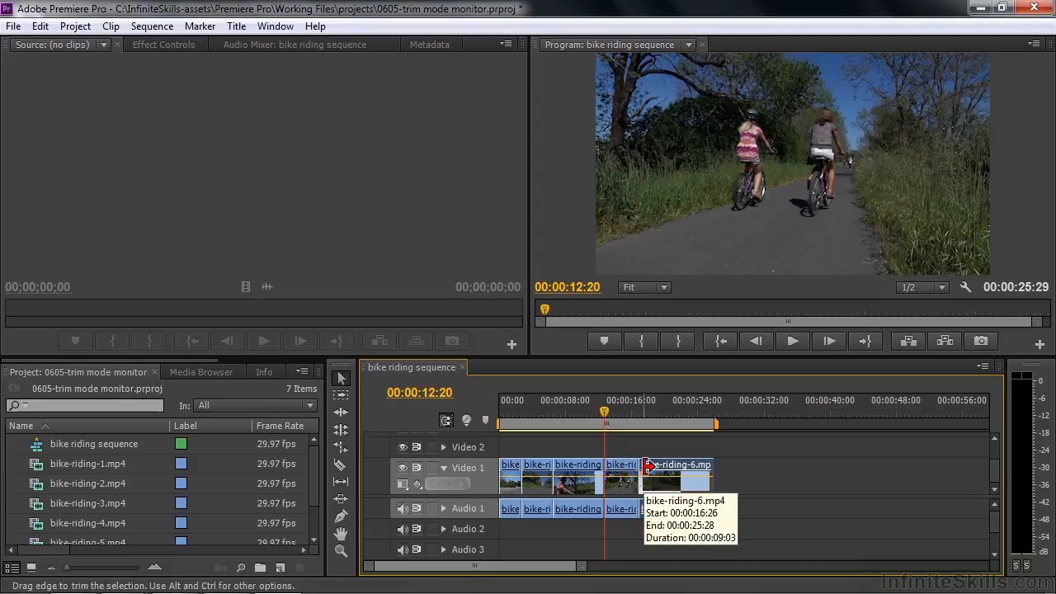
{"action": "left_click", "coordinate": [649, 467], "text": "ctrl"}
{"action": "left_click_drag", "start_coordinate": [649, 466], "coordinate": [635, 467]}
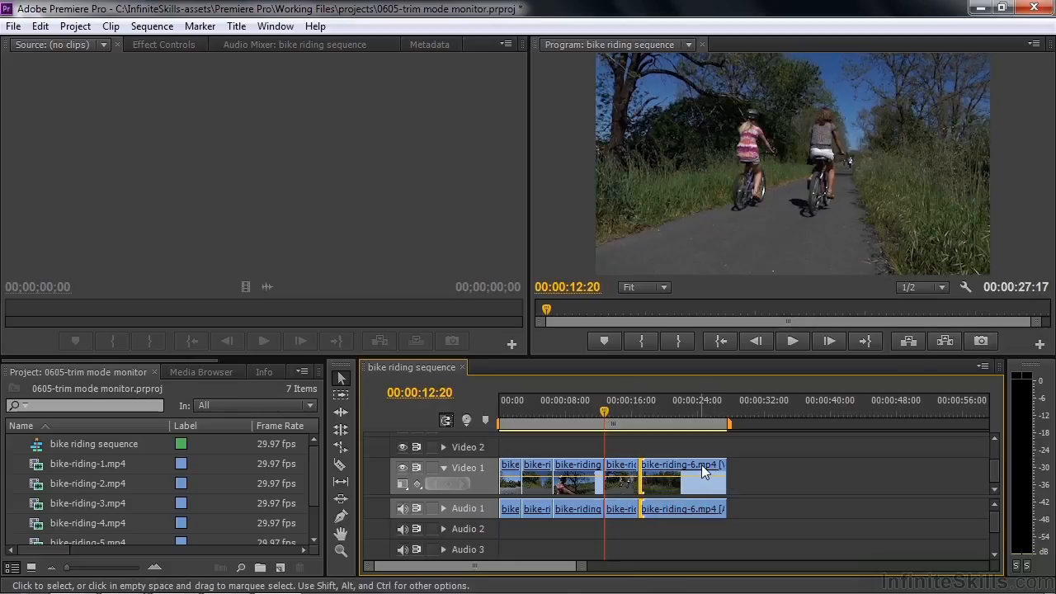